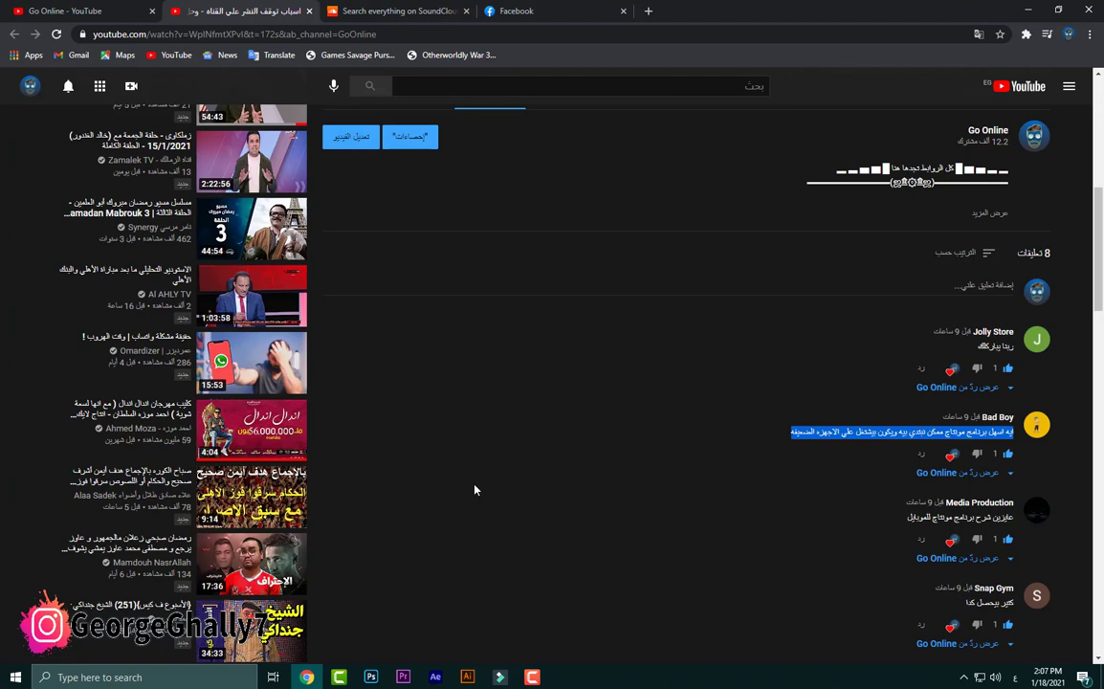
Step: Leave the YouTube video page and switch to Filmora9 with an empty project
scroll(544, 532, up, 5)
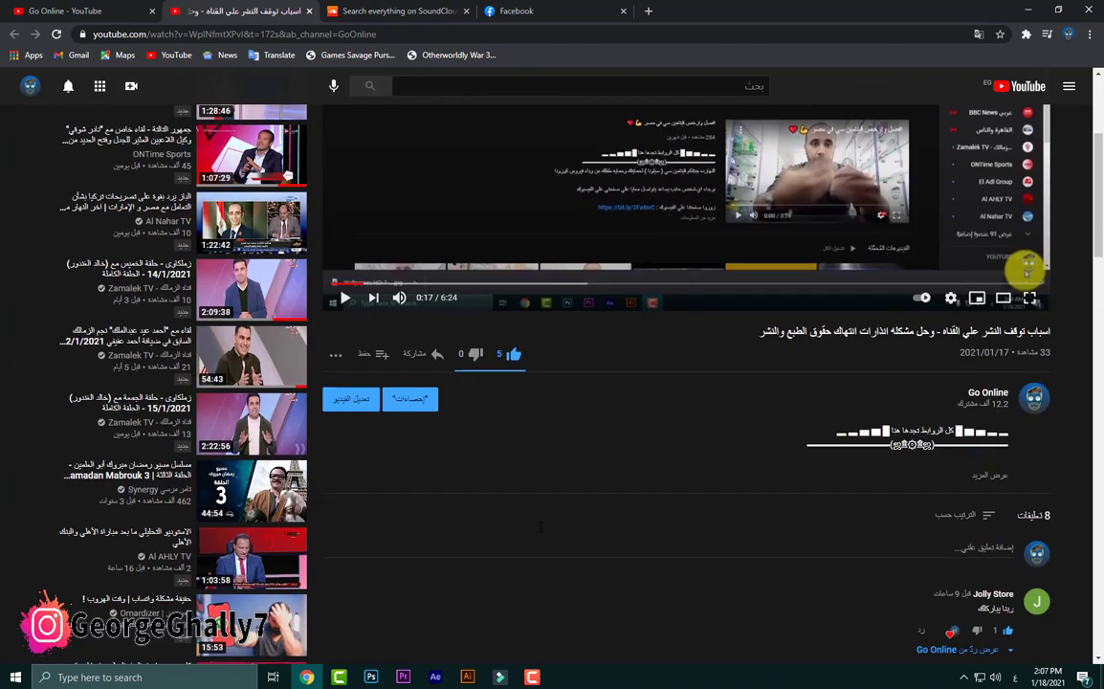
scroll(547, 530, up, 2)
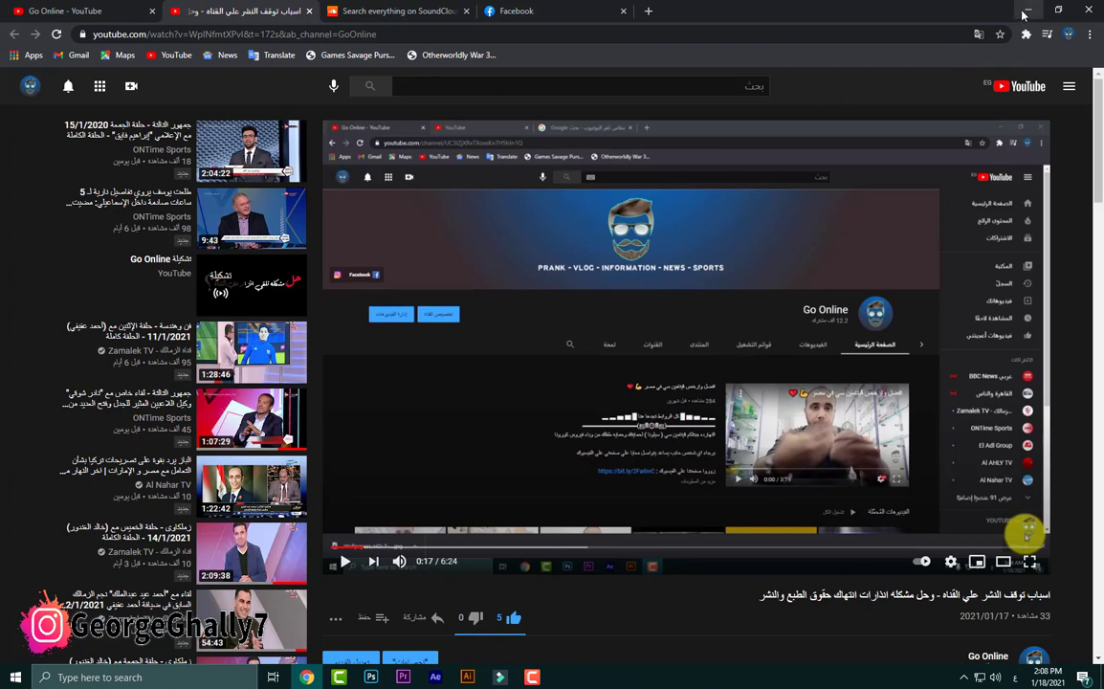
key(super+d)
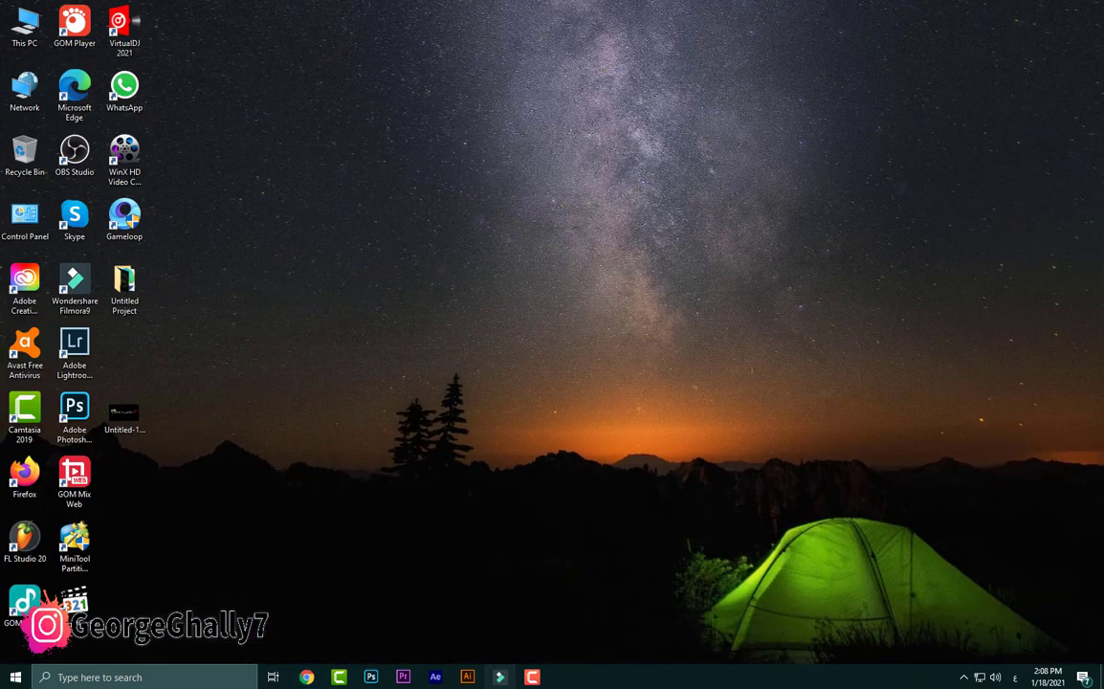
click(499, 677)
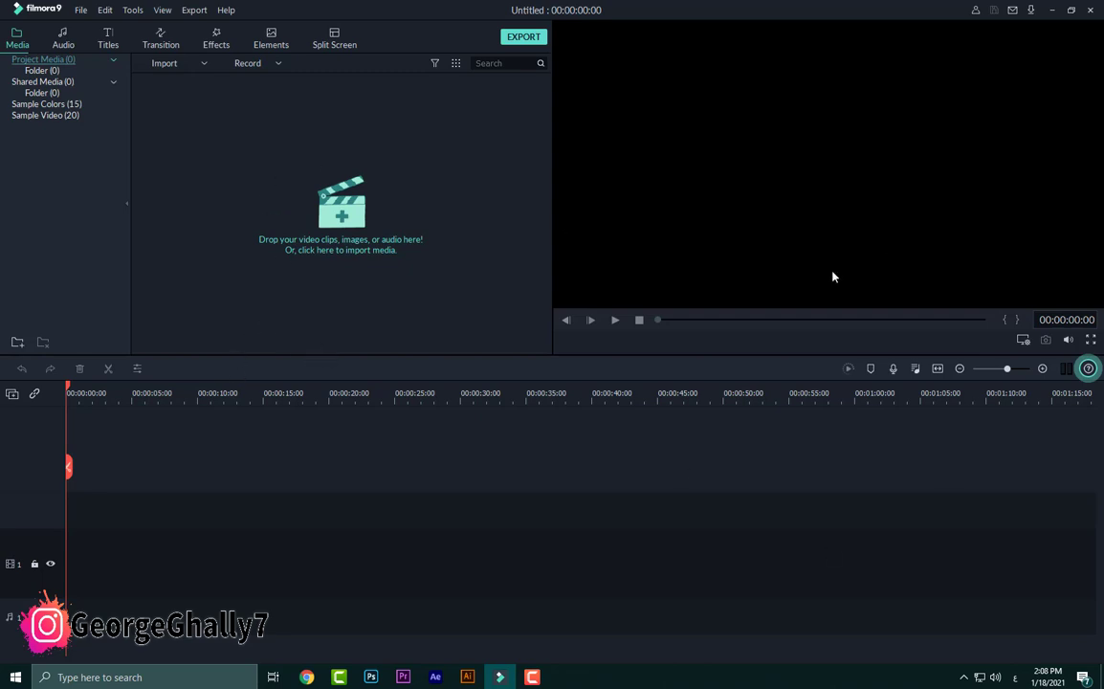
Step: Import the Untitled Project video from the desktop's Untitled Project folder into the project media
click(328, 206)
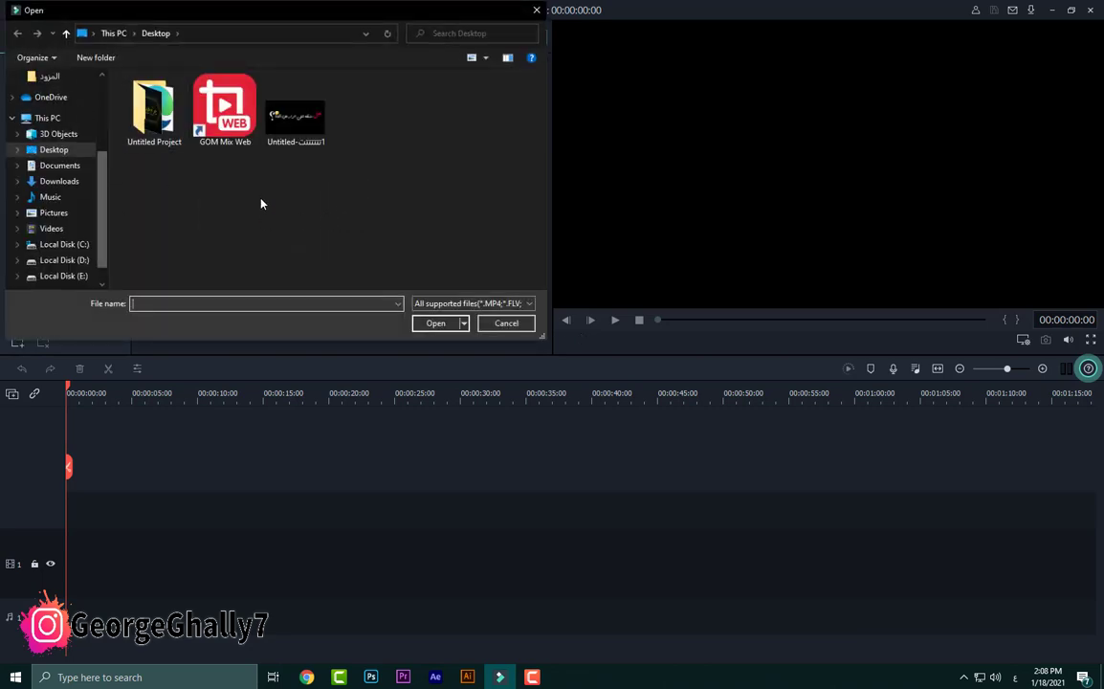
click(181, 133)
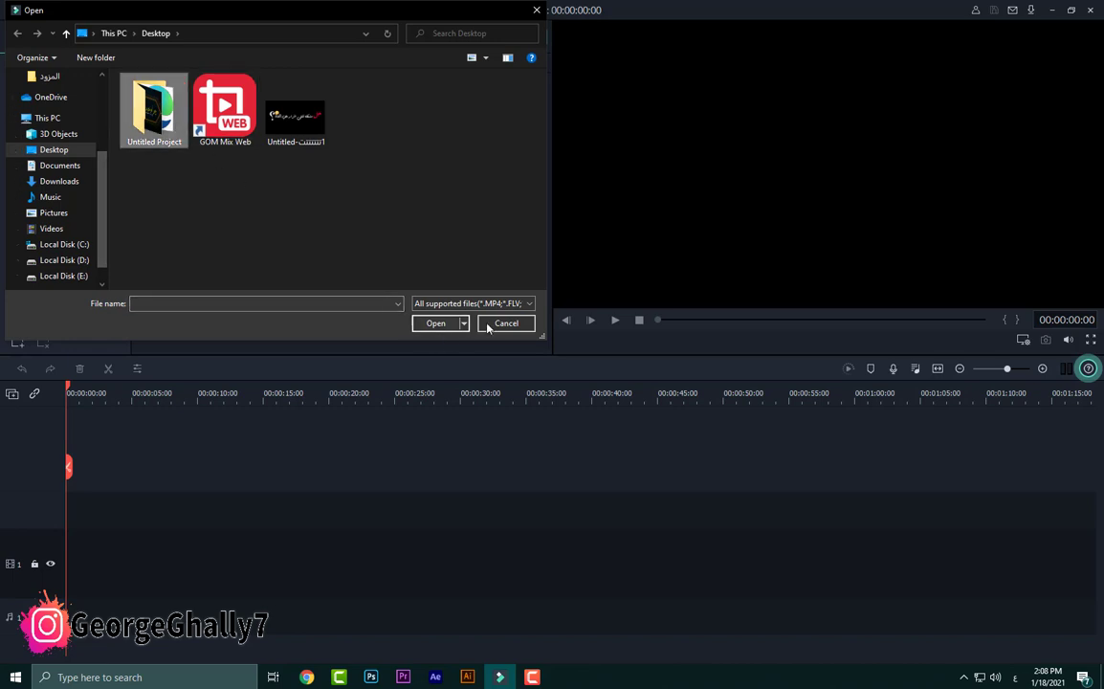
double_click(158, 120)
click(290, 134)
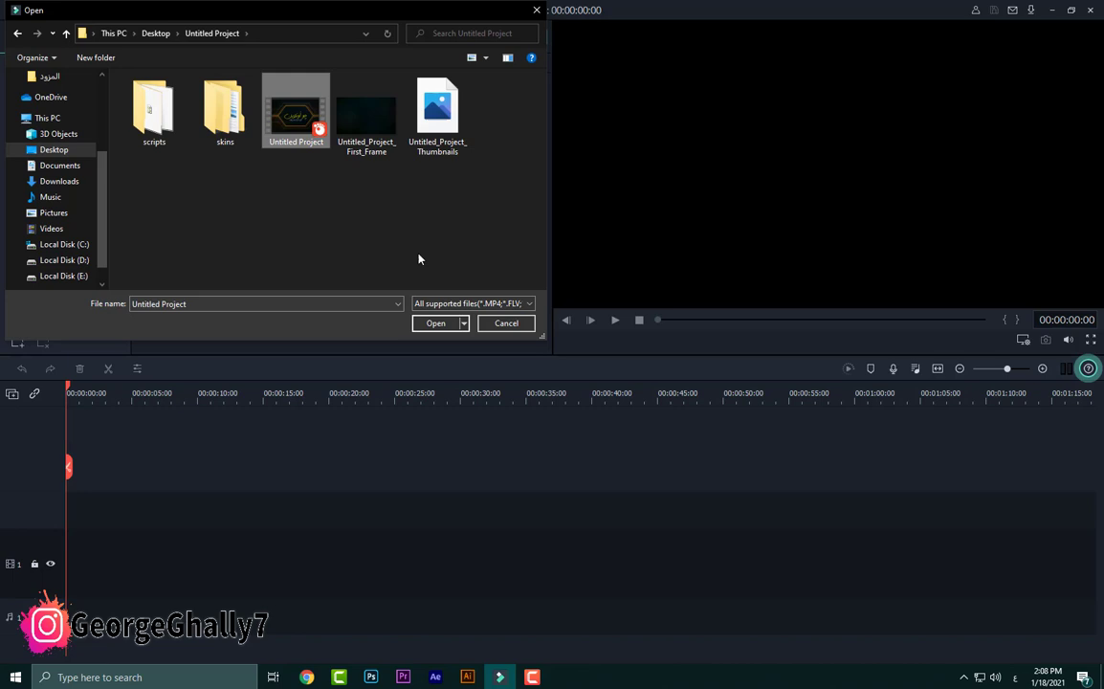
click(431, 325)
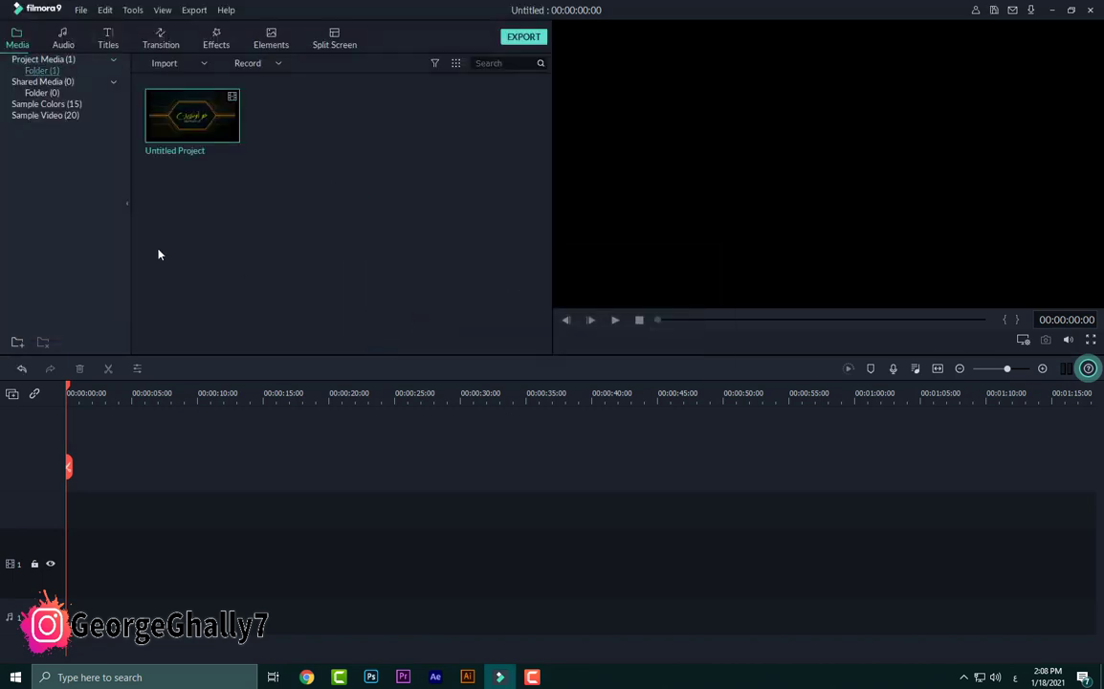
Step: Place the imported video at the start of video track 1, keeping the project settings of 1920 x 1080 25fps
drag(167, 105, 67, 586)
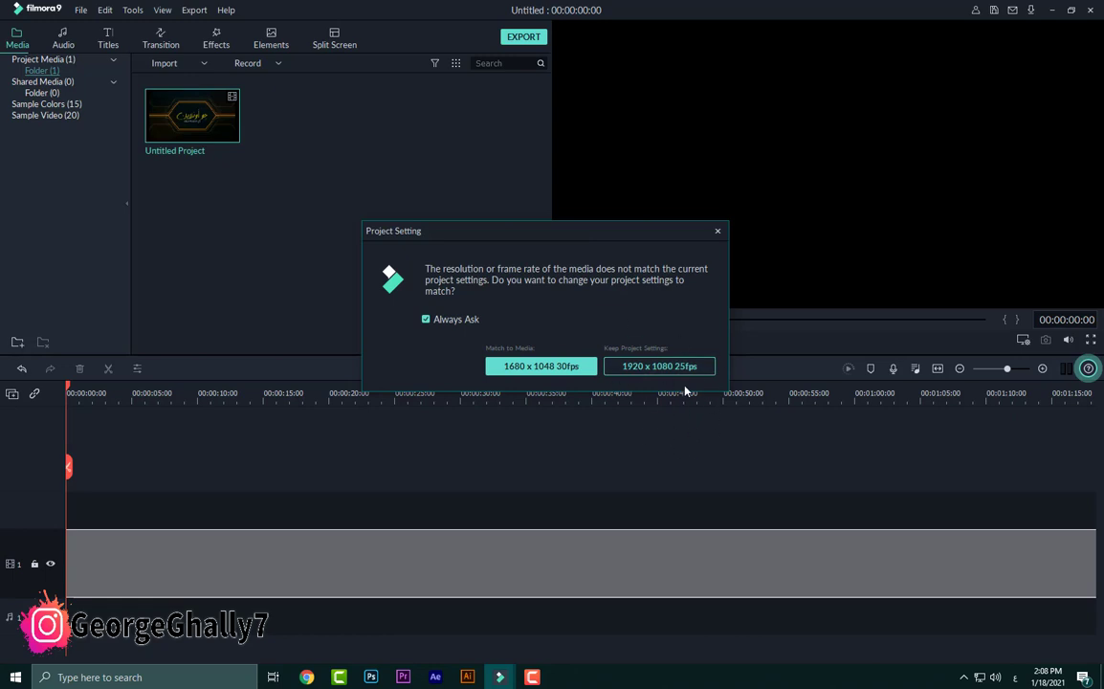
click(660, 365)
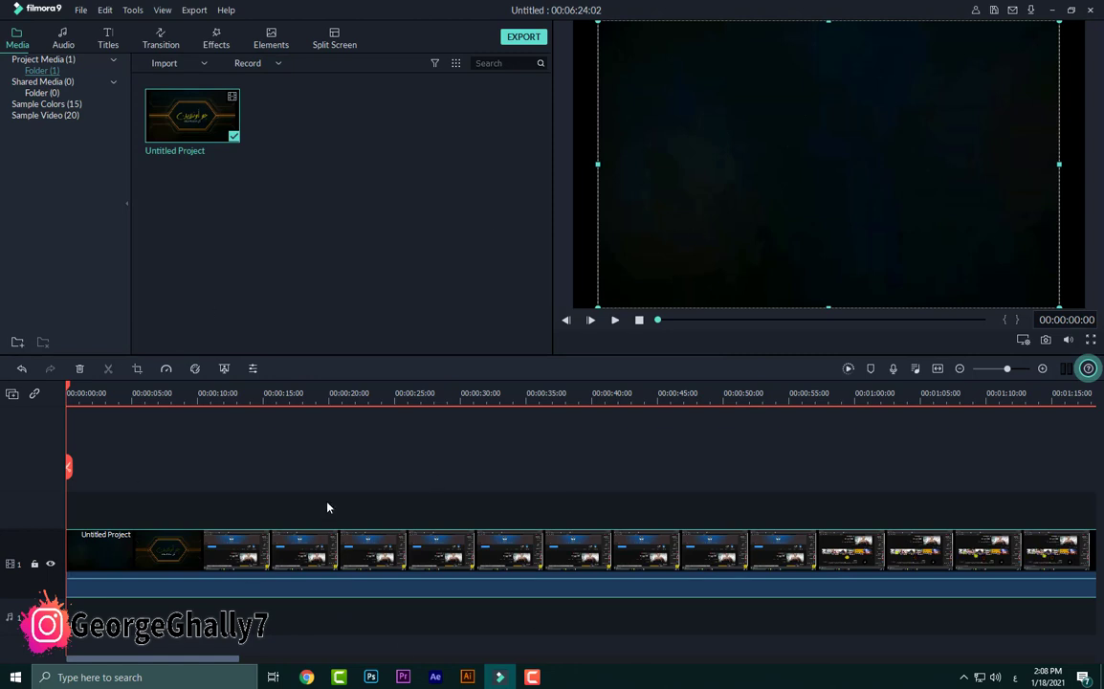
drag(67, 387, 33, 406)
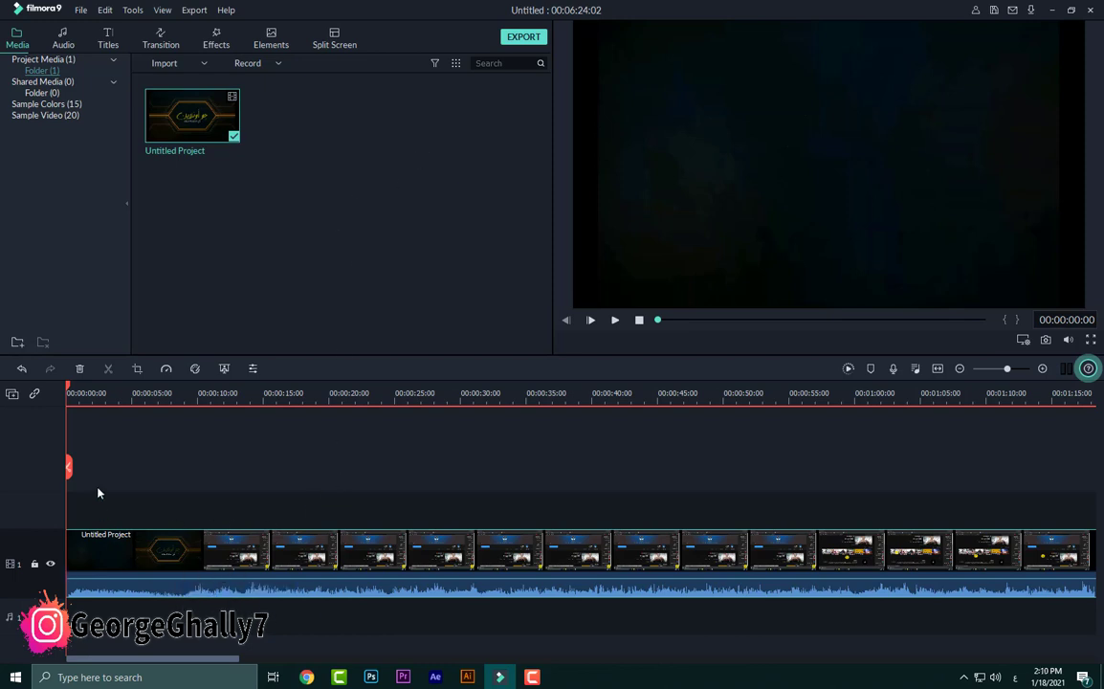
Step: Try splitting the clip at 00:00:10:17 and shifting its second part away and back, and undo the split
drag(67, 392, 206, 392)
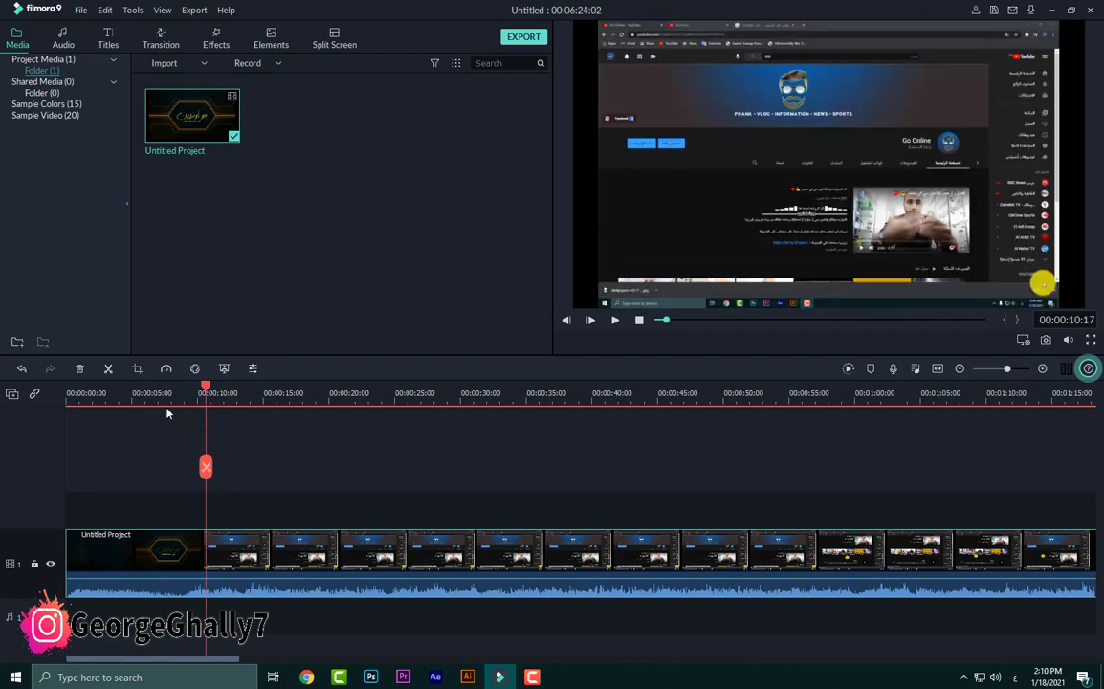
click(108, 369)
drag(270, 556, 286, 555)
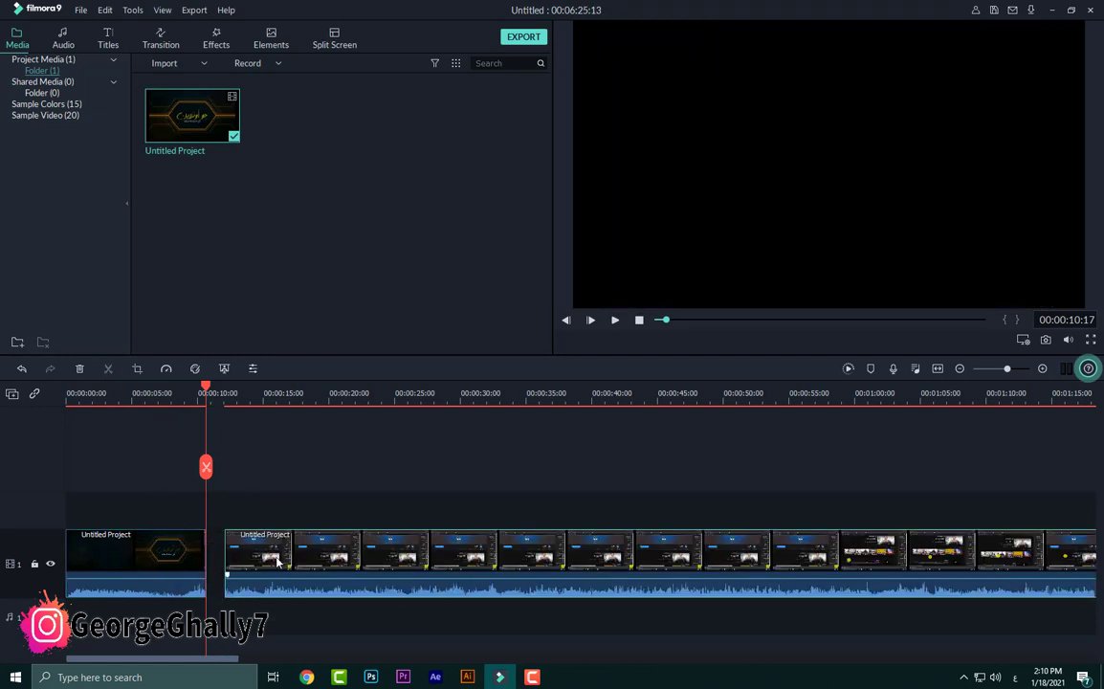
drag(266, 559, 222, 567)
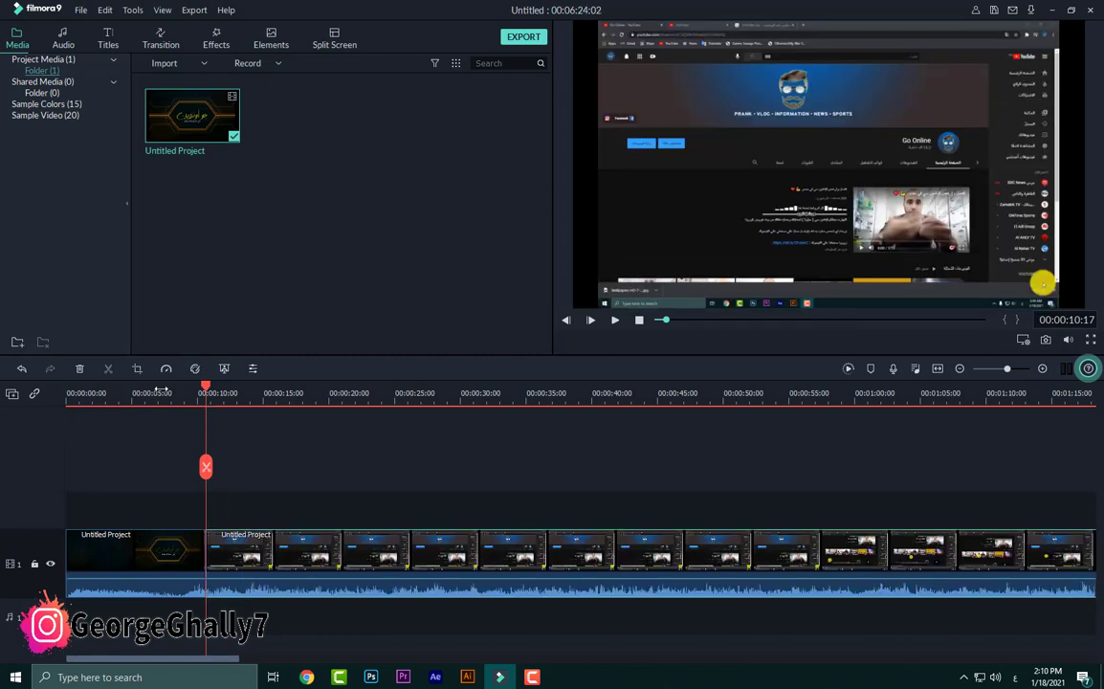
key(ctrl+z)
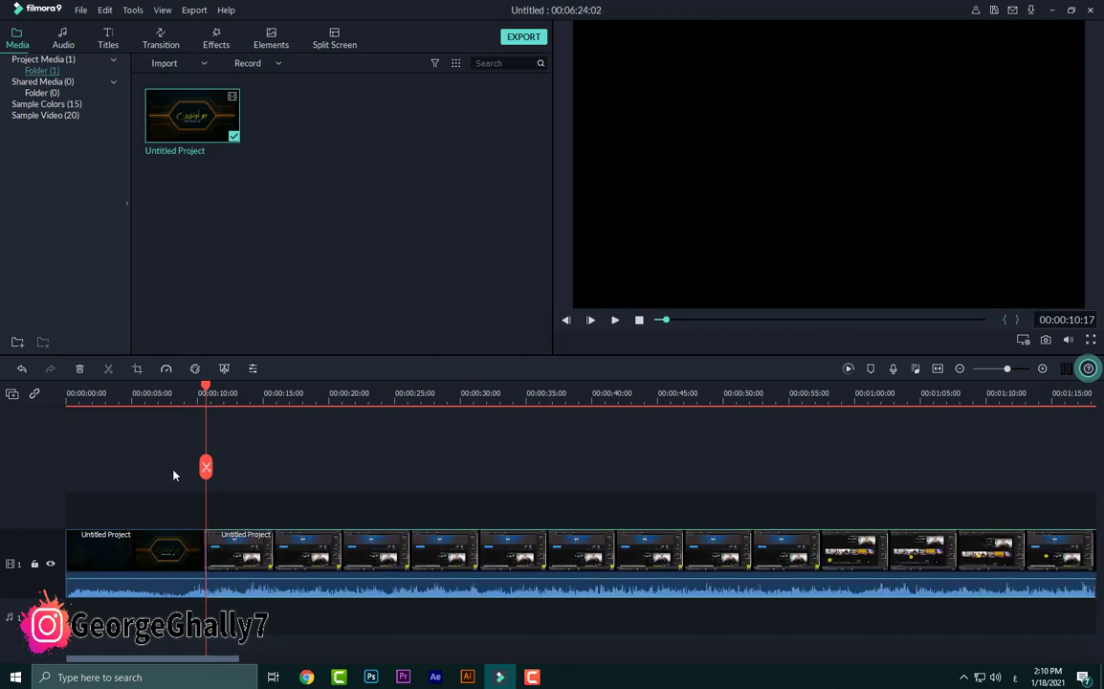
key(ctrl+y)
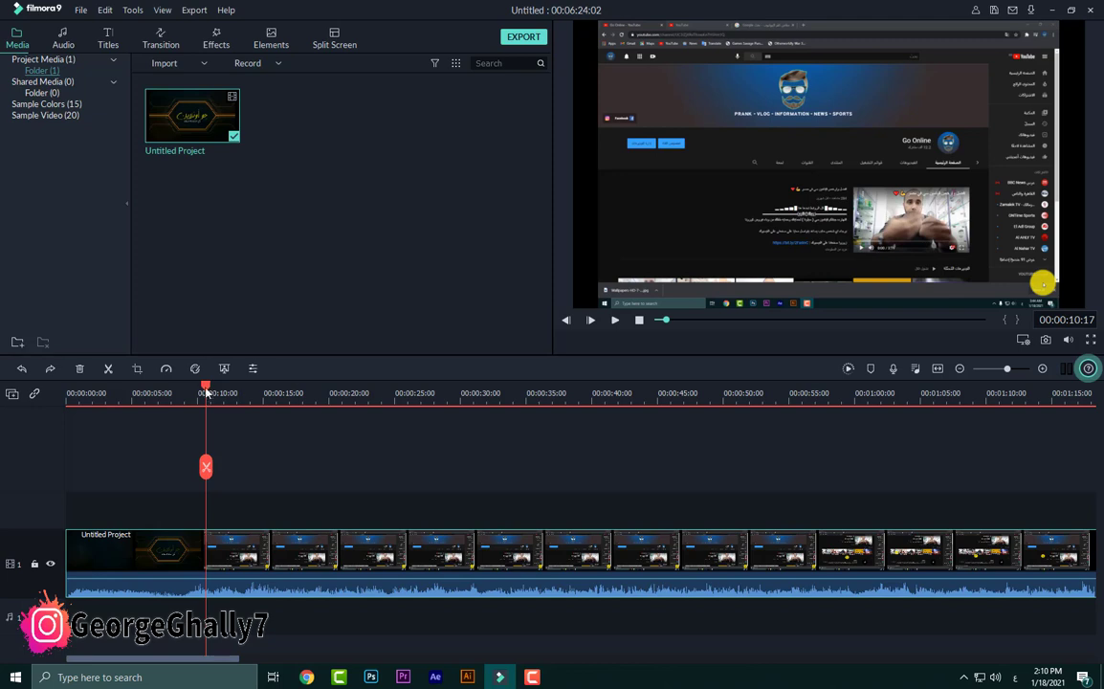
Step: Split the clip at 00:00:11:21 and move the second part later, leaving a gap of about 7 seconds
drag(206, 392, 278, 392)
mouse_move(200, 535)
mouse_down()
mouse_move(232, 511)
mouse_move(221, 565)
mouse_move(197, 559)
mouse_up()
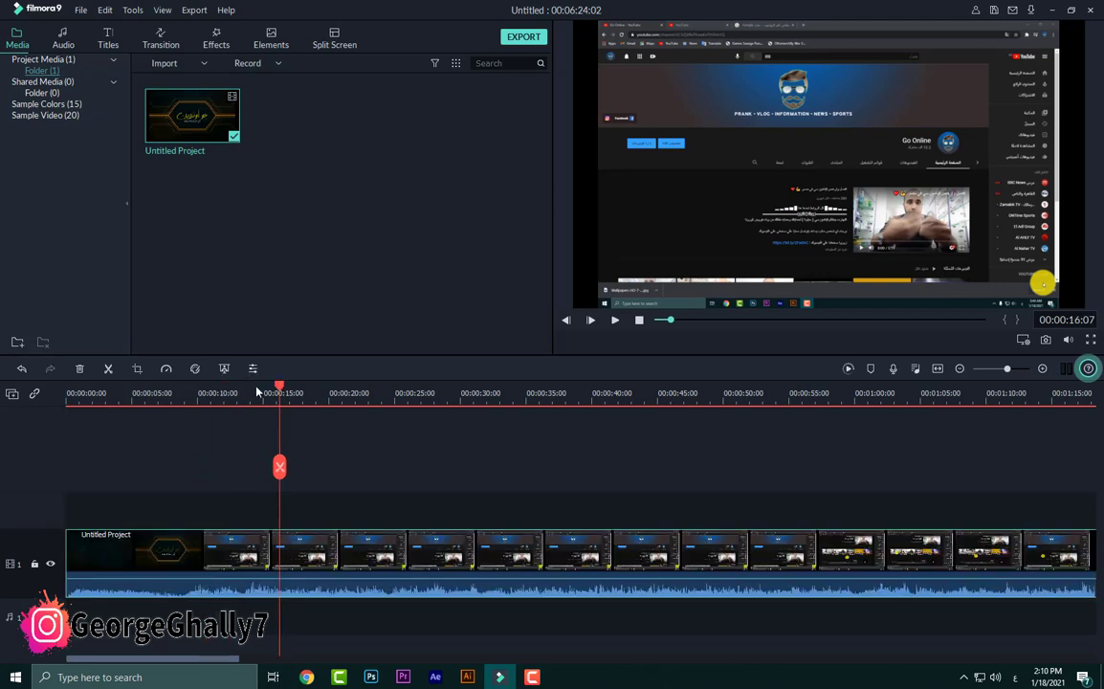
drag(257, 392, 222, 392)
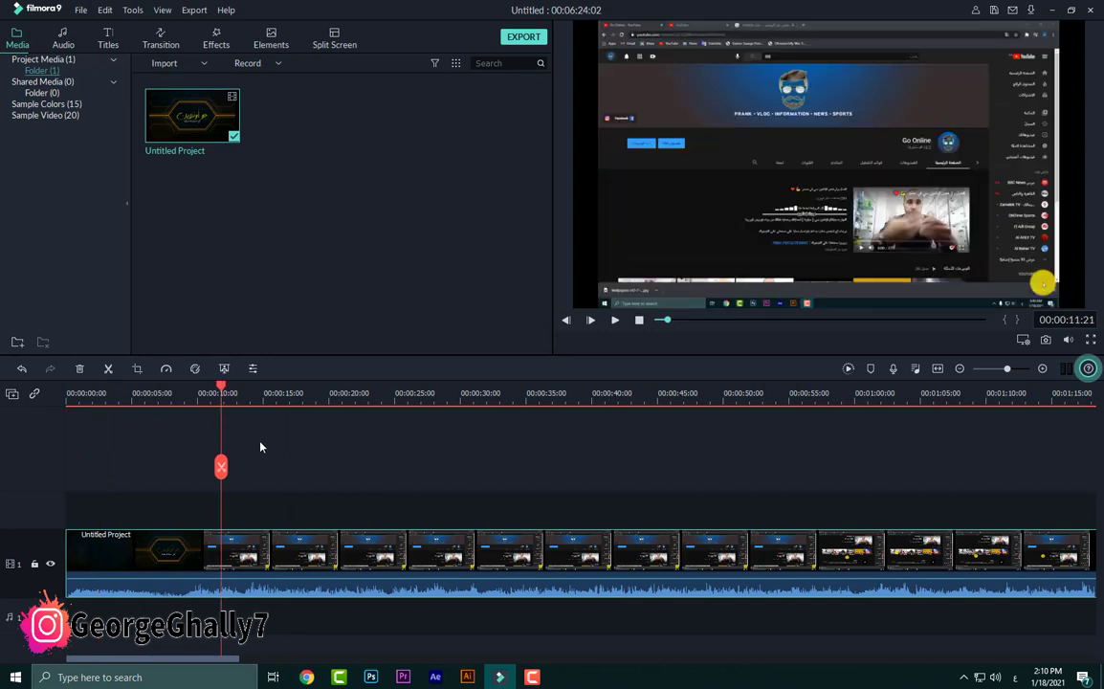
click(108, 368)
drag(287, 550, 383, 550)
Step: Slow the first clip on the timeline down to 0.05x speed
click(180, 556)
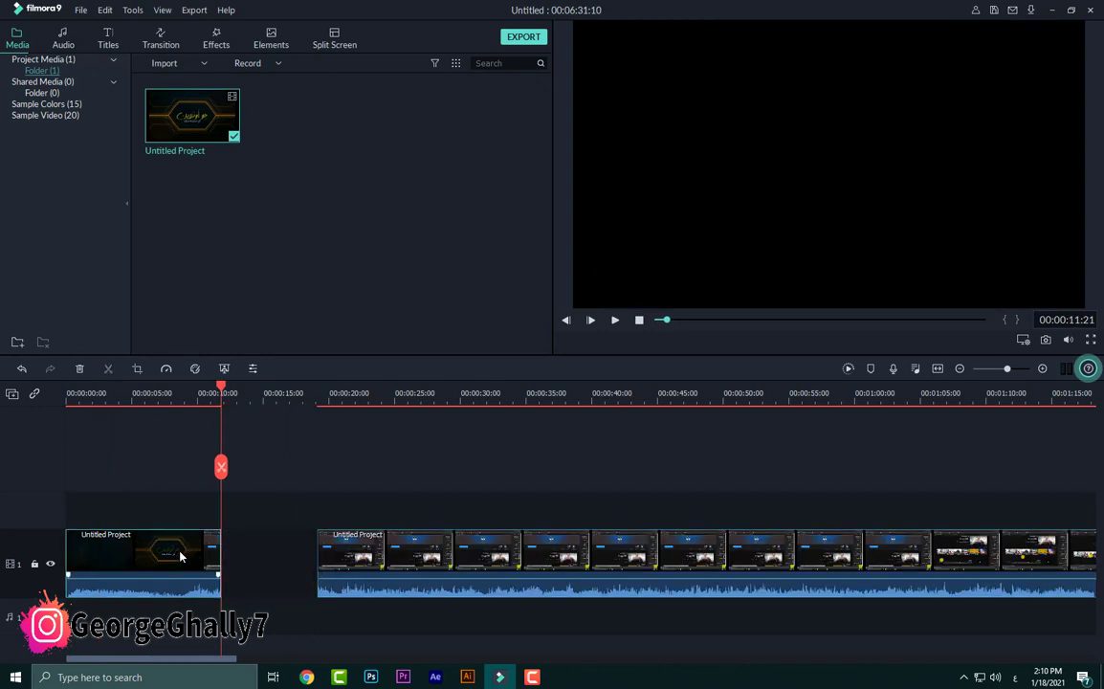
drag(222, 387, 158, 403)
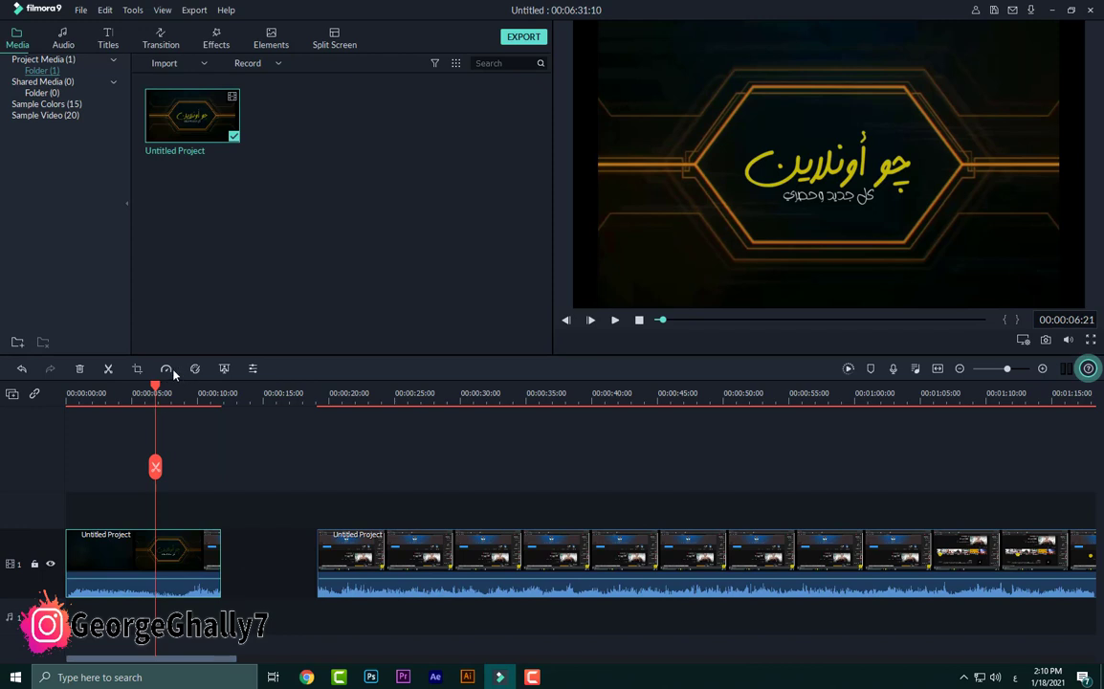
click(167, 369)
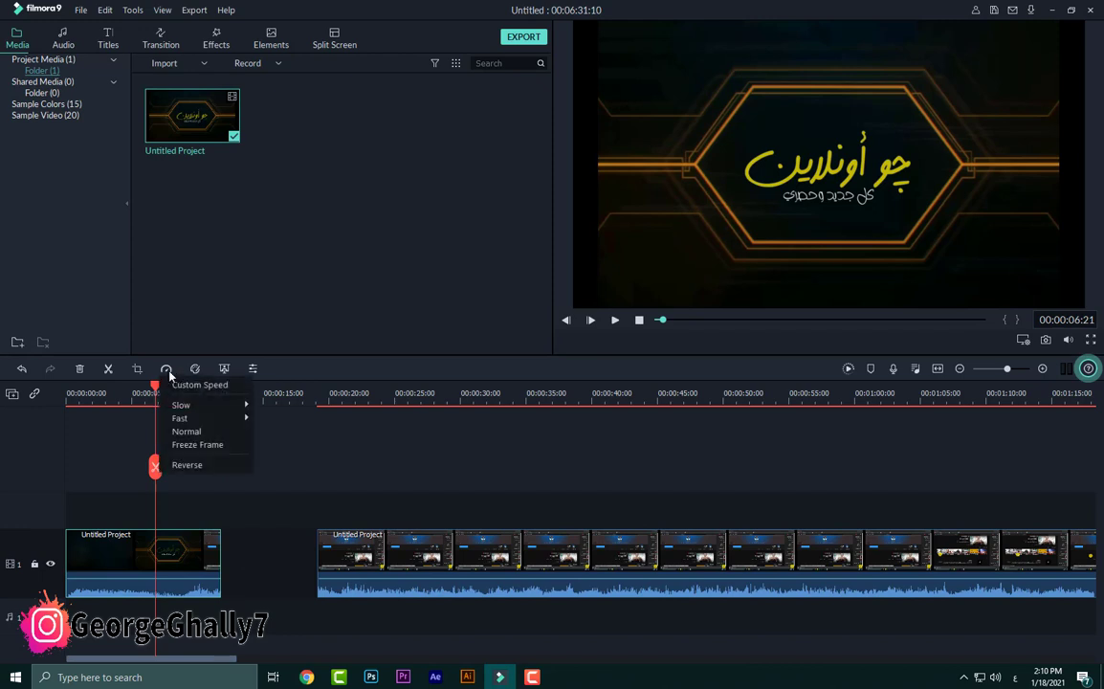
mouse_move(202, 409)
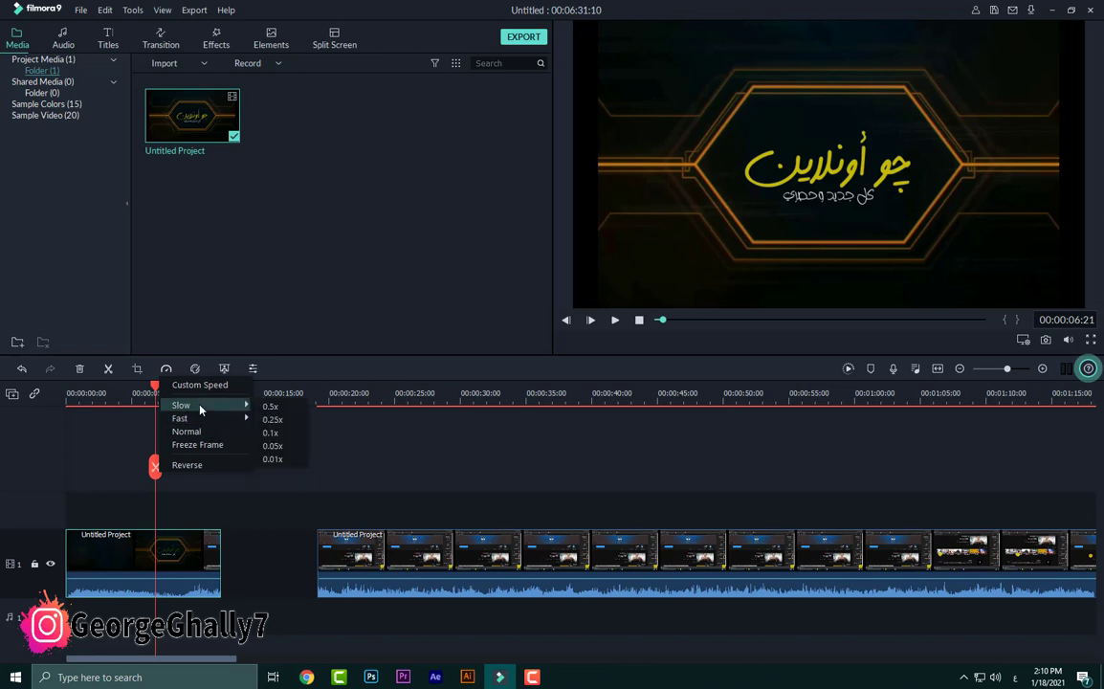
mouse_move(244, 405)
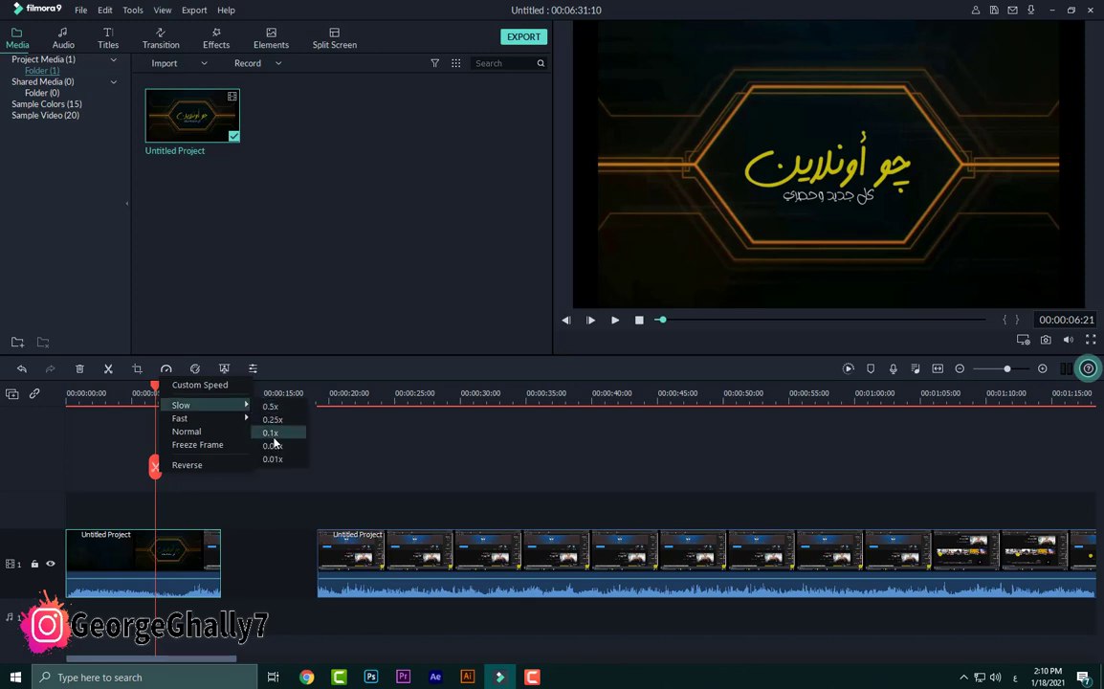
click(273, 445)
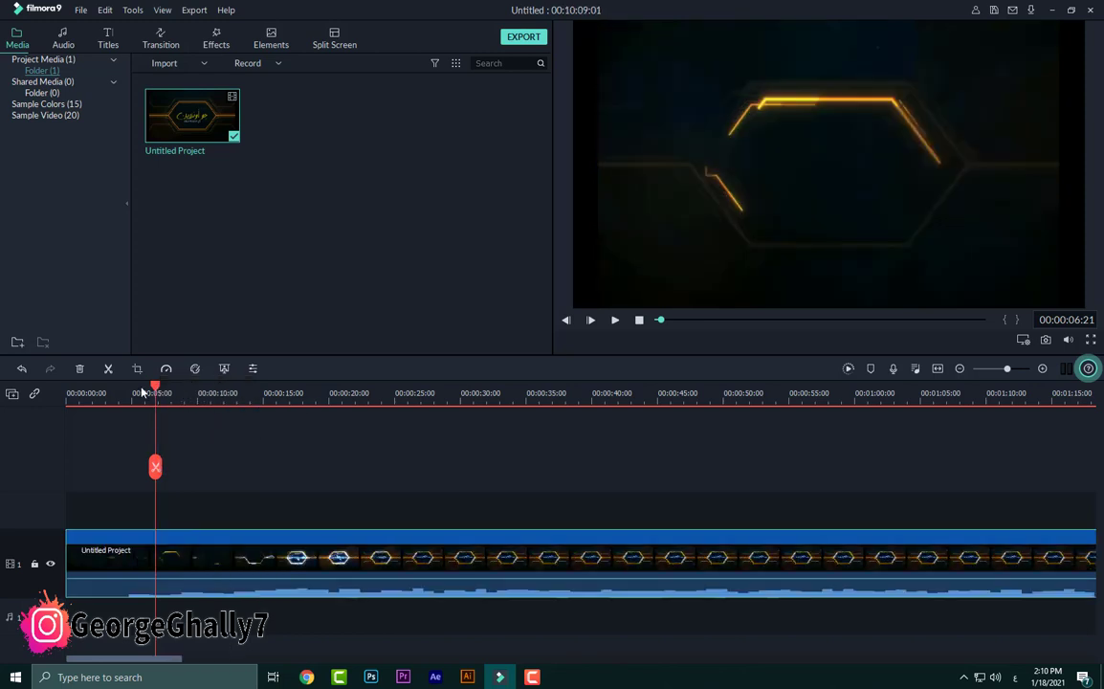
Step: Play the slowed clip from the start of the timeline and return the playhead to the beginning
key(Home)
key(space)
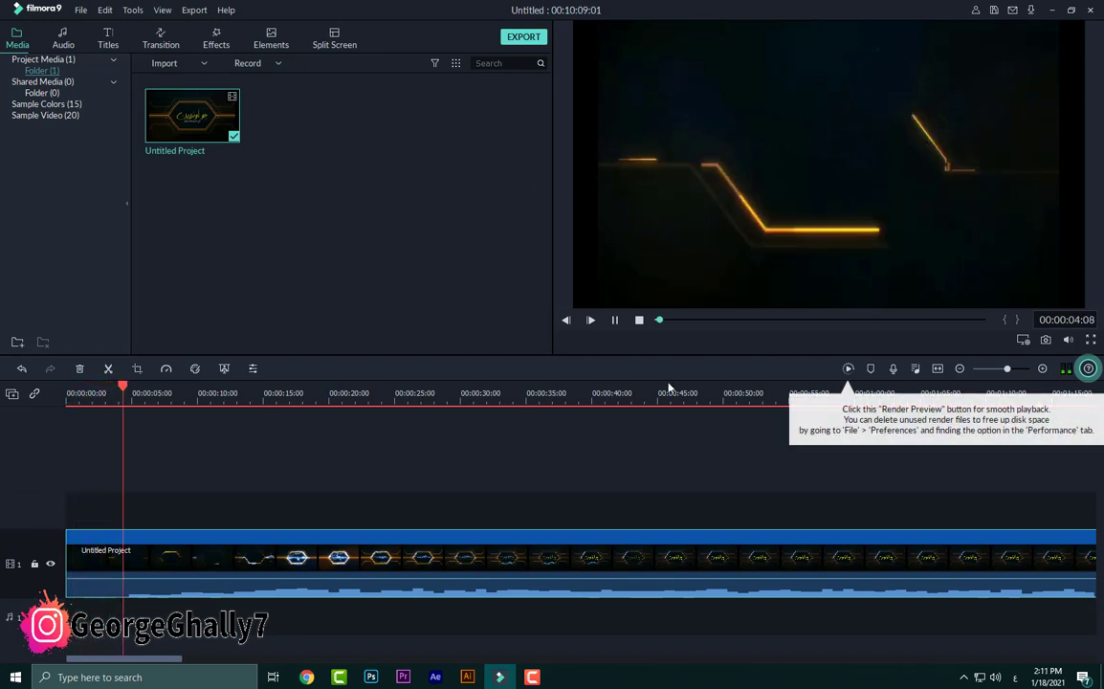
key(space)
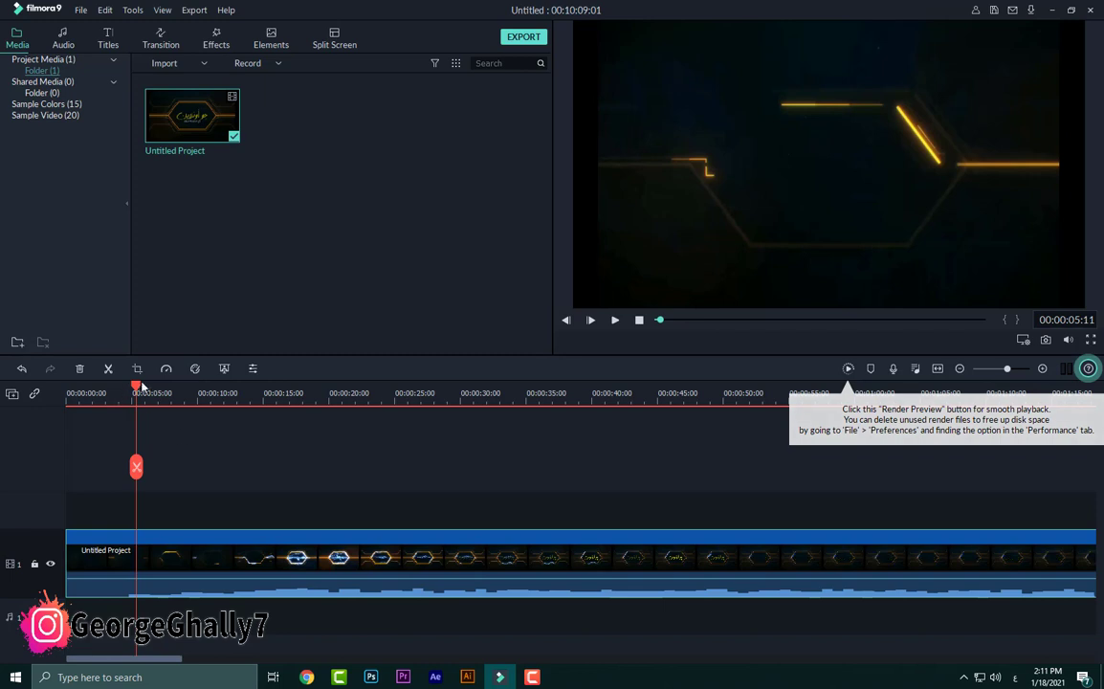
drag(136, 388, 67, 388)
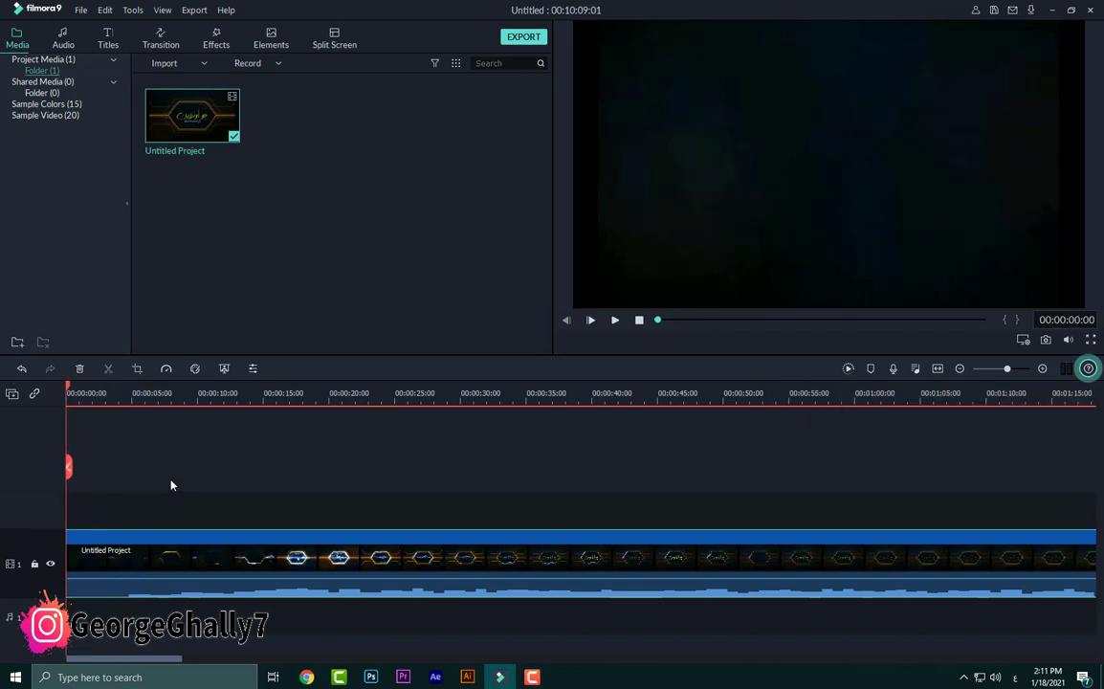
Step: Undo the speed change on the first clip and preview its opening at normal speed
key(ctrl+z)
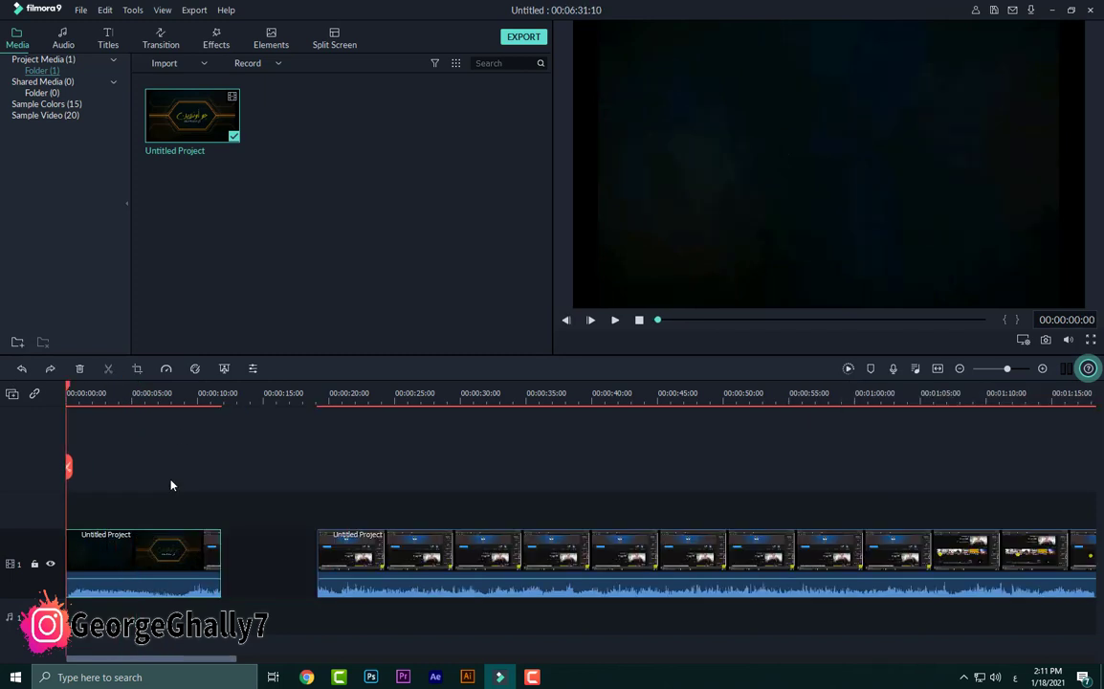
key(space)
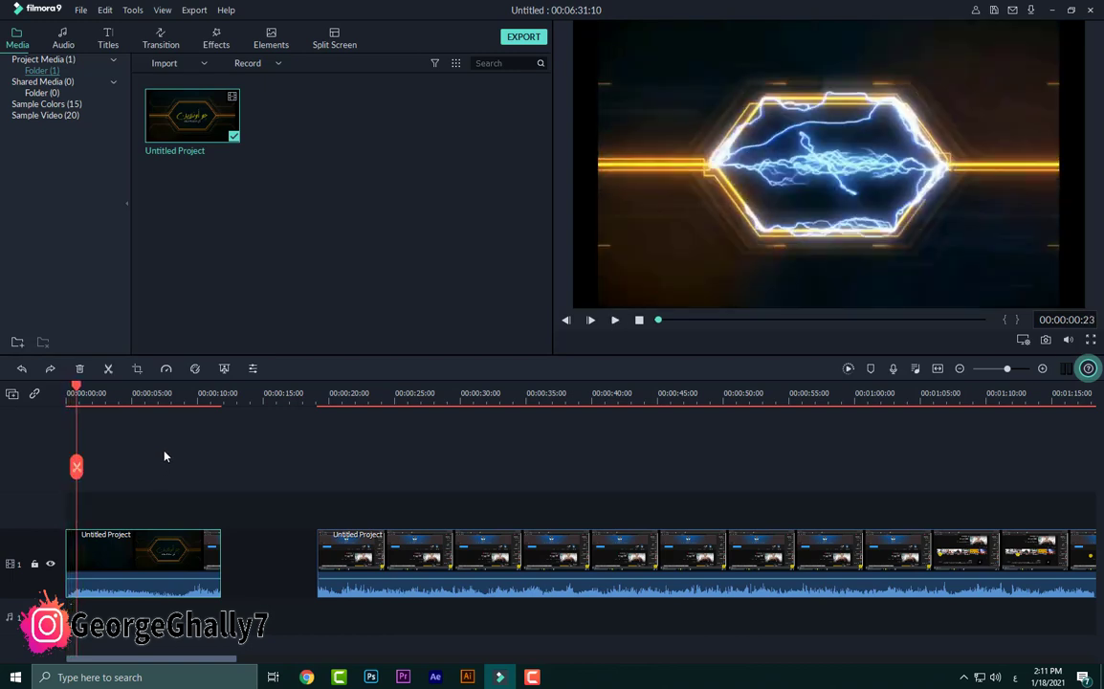
Step: Add the library track Always Dreaming - Same Town Forever to audio track 2, aligned with the start of the second clip
click(63, 43)
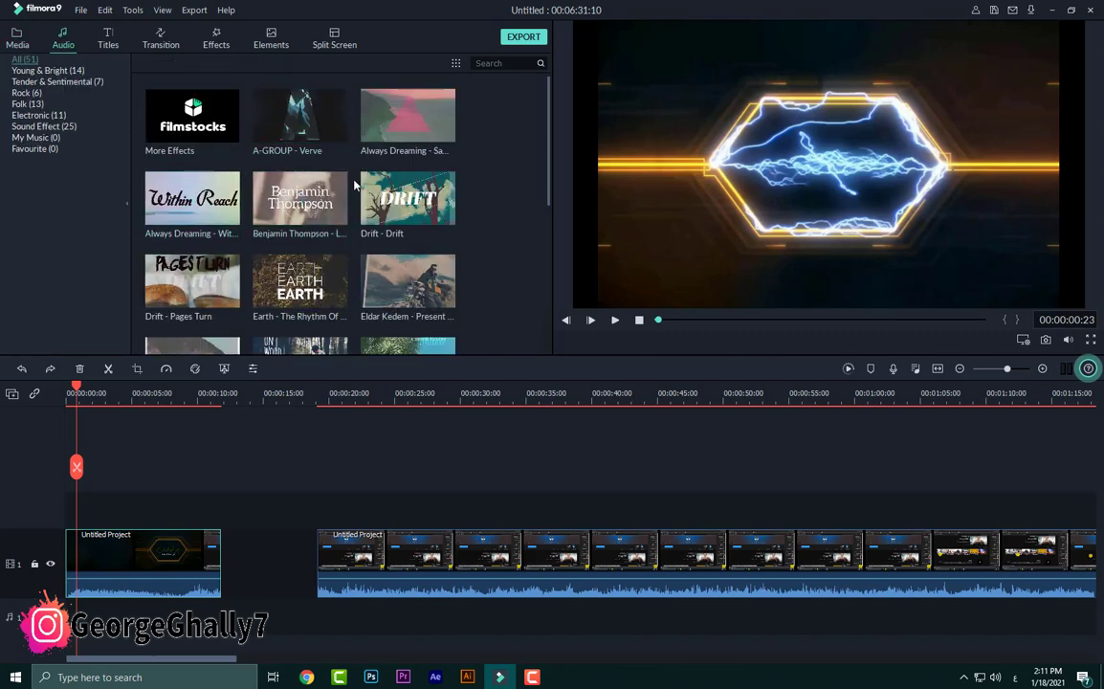
scroll(373, 196, down, 10)
scroll(376, 201, up, 10)
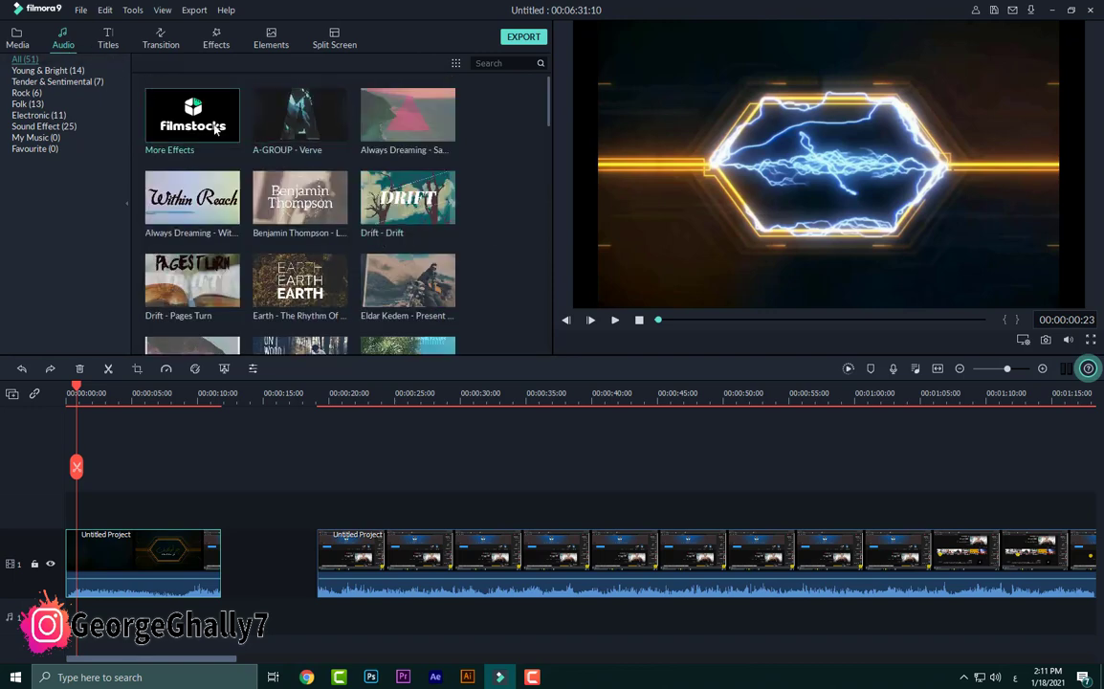
drag(360, 133, 359, 617)
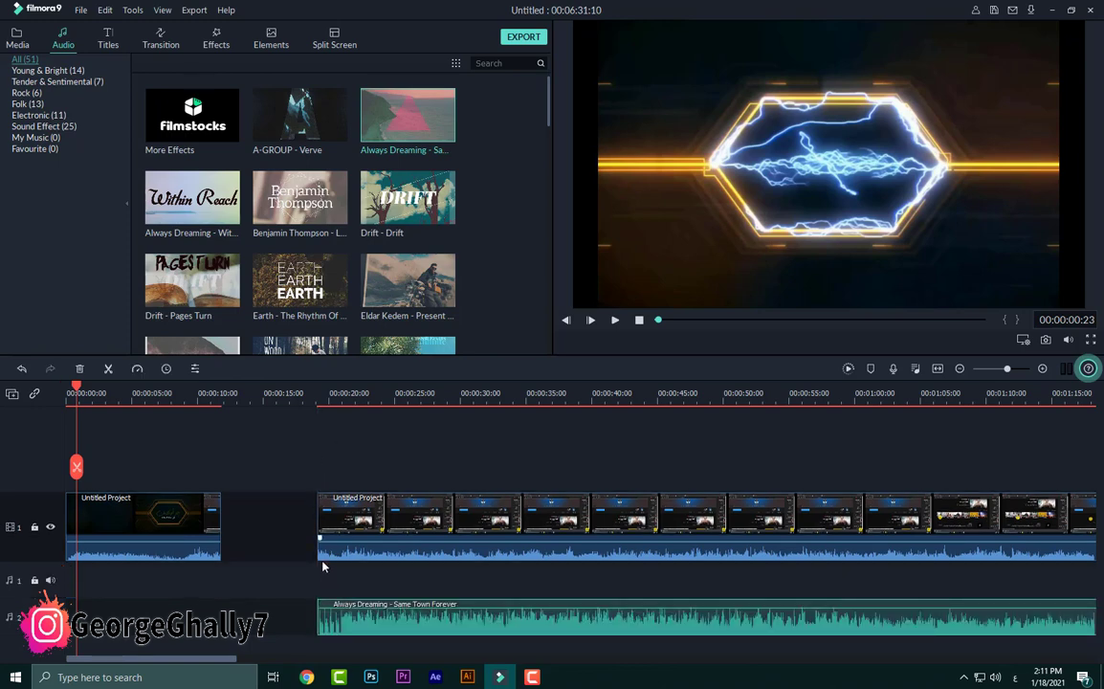
Step: Preview the added music together with the start of the second video clip
click(316, 393)
key(space)
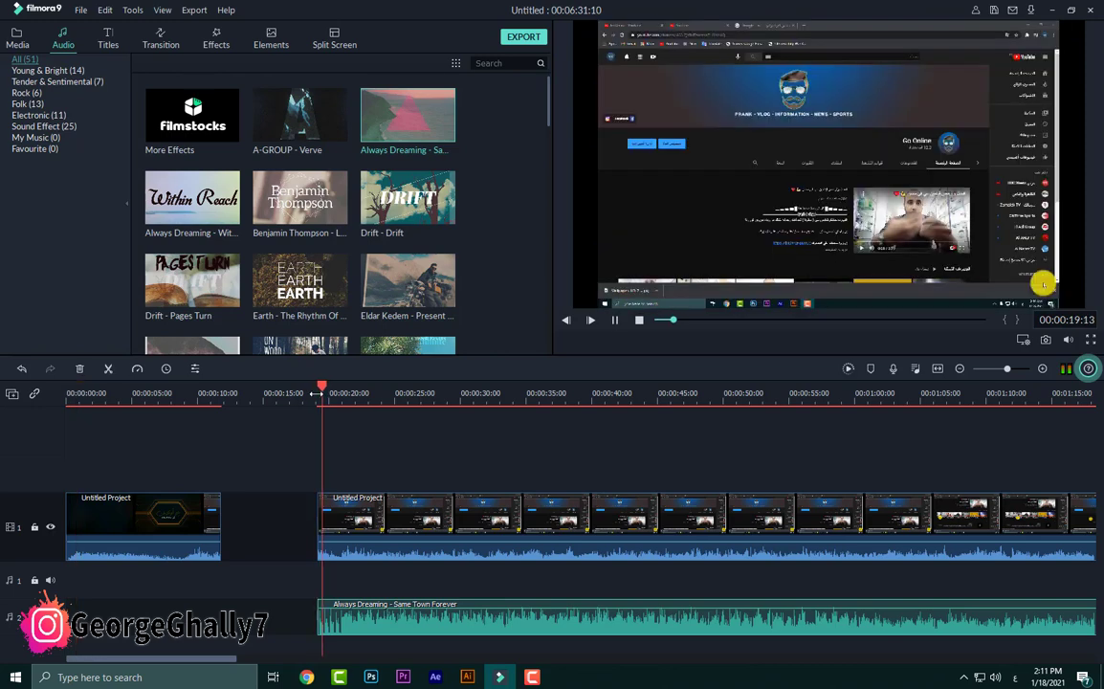
key(space)
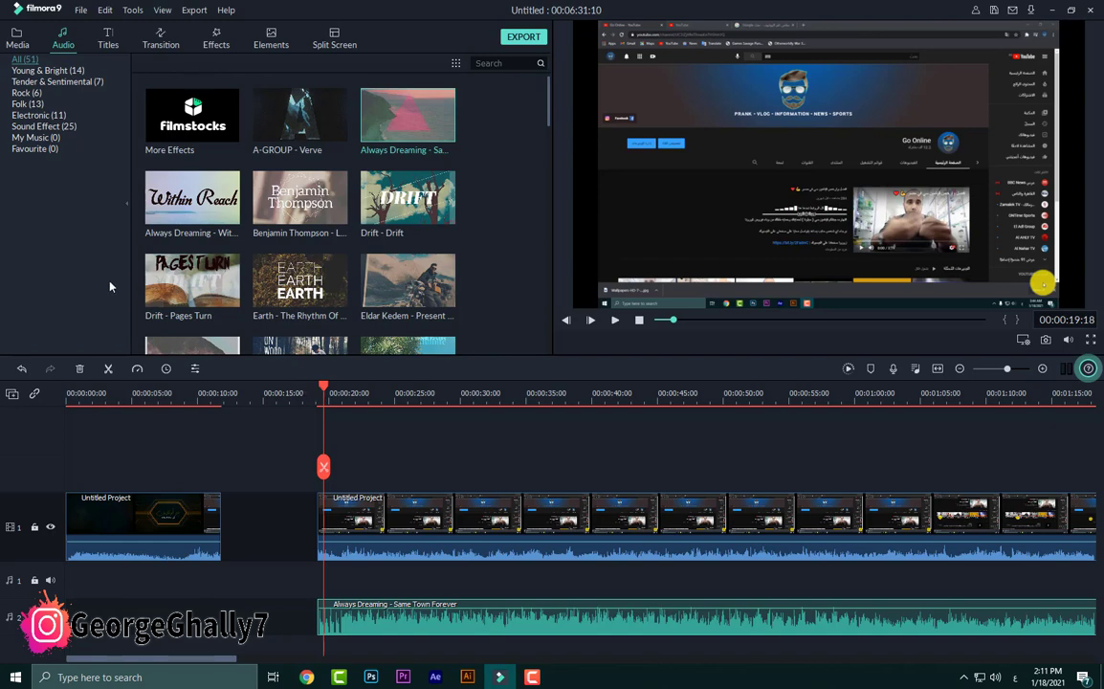
Step: Add the Credit 1 title to video track 2 above the second clip, starting at about 32 seconds
click(106, 45)
scroll(363, 220, down, 10)
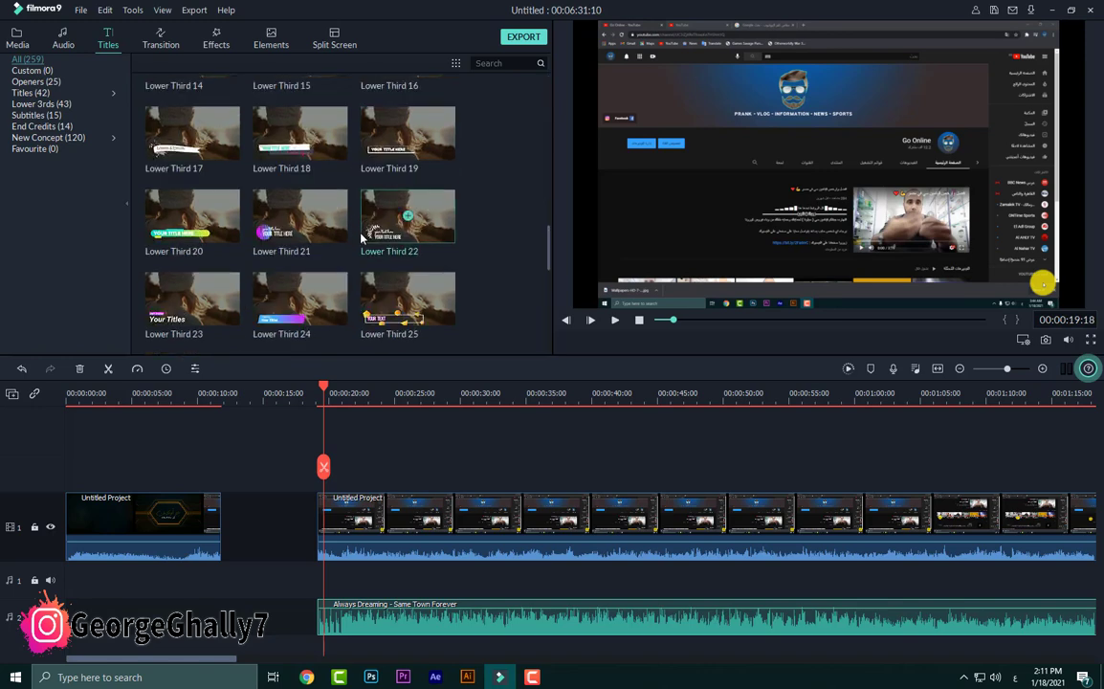
scroll(363, 237, down, 5)
scroll(361, 249, up, 15)
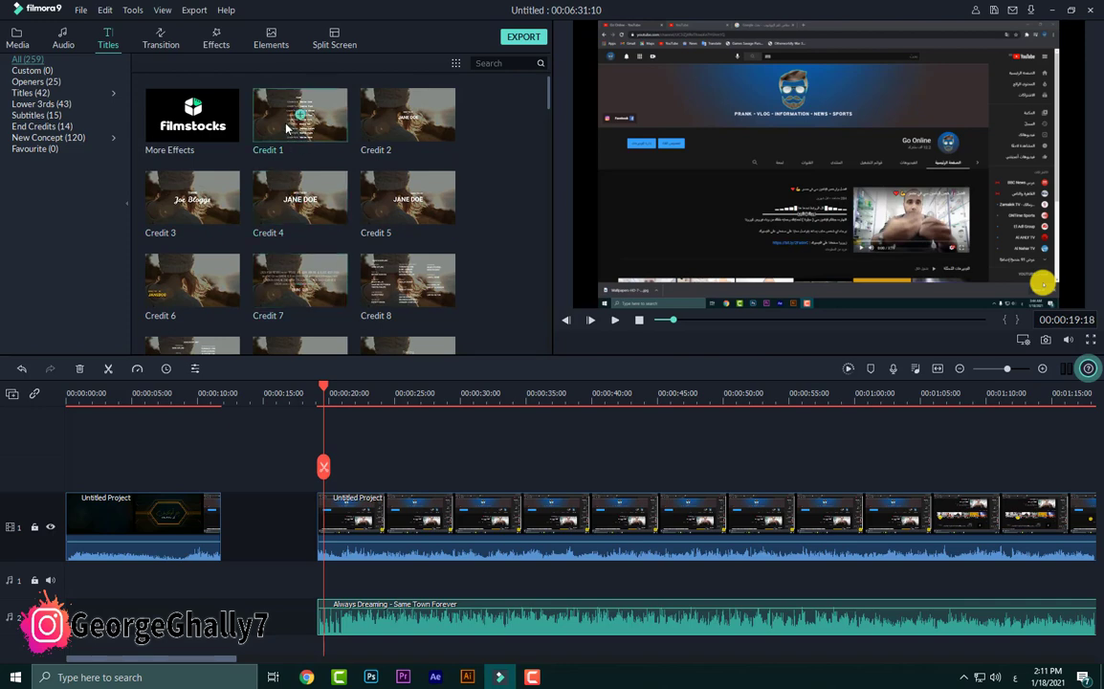
drag(278, 118, 490, 471)
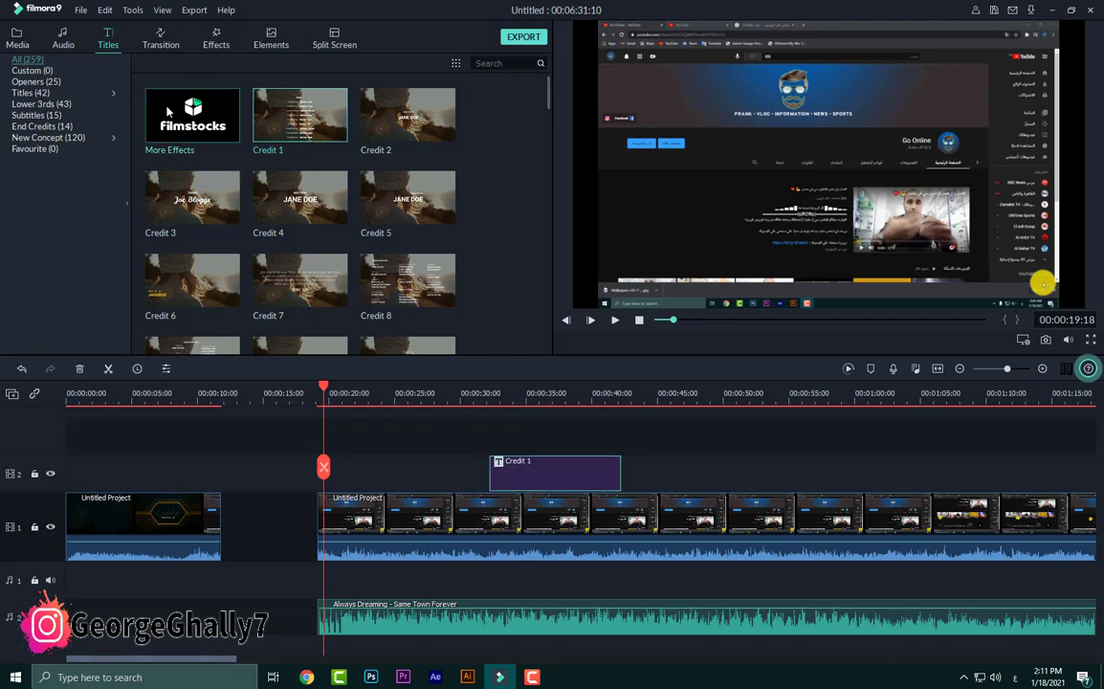
Step: Close the gap between the two video clips and place the Erase transition at their junction
click(150, 42)
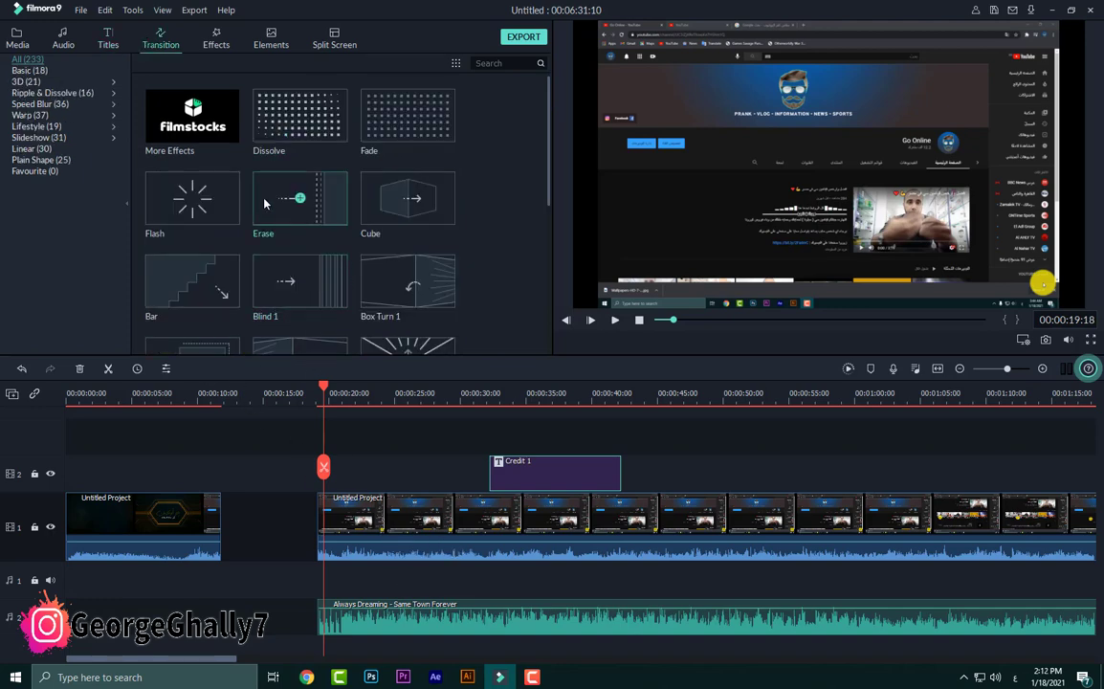
mouse_move(282, 211)
mouse_down()
mouse_move(246, 504)
mouse_move(234, 518)
mouse_up()
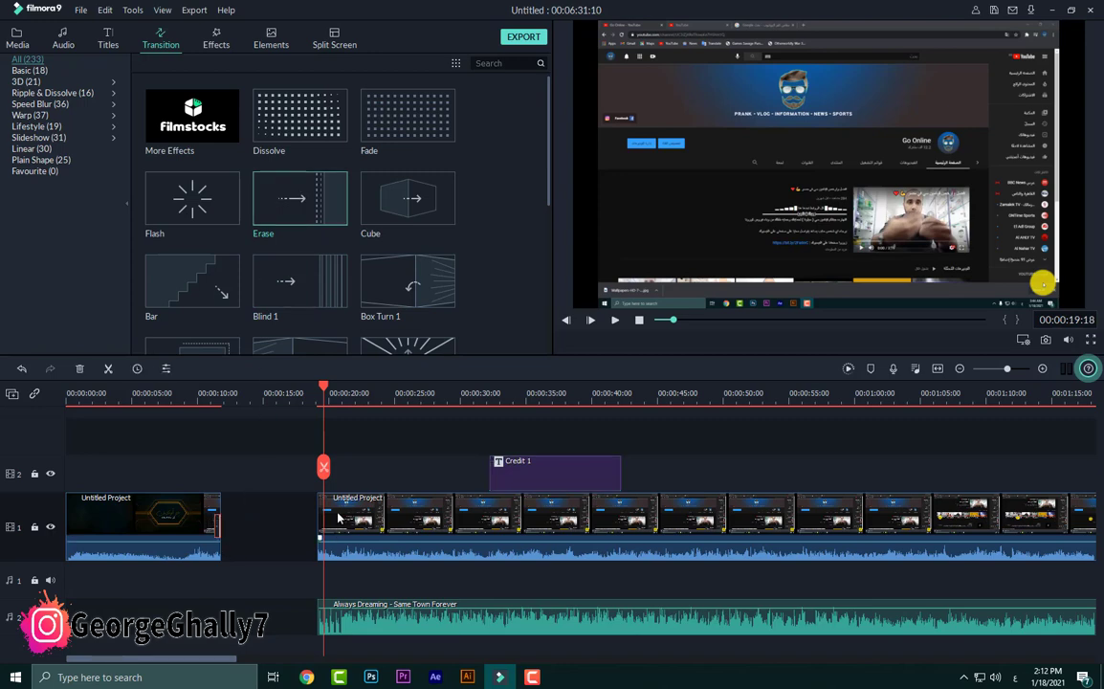
drag(338, 517, 222, 518)
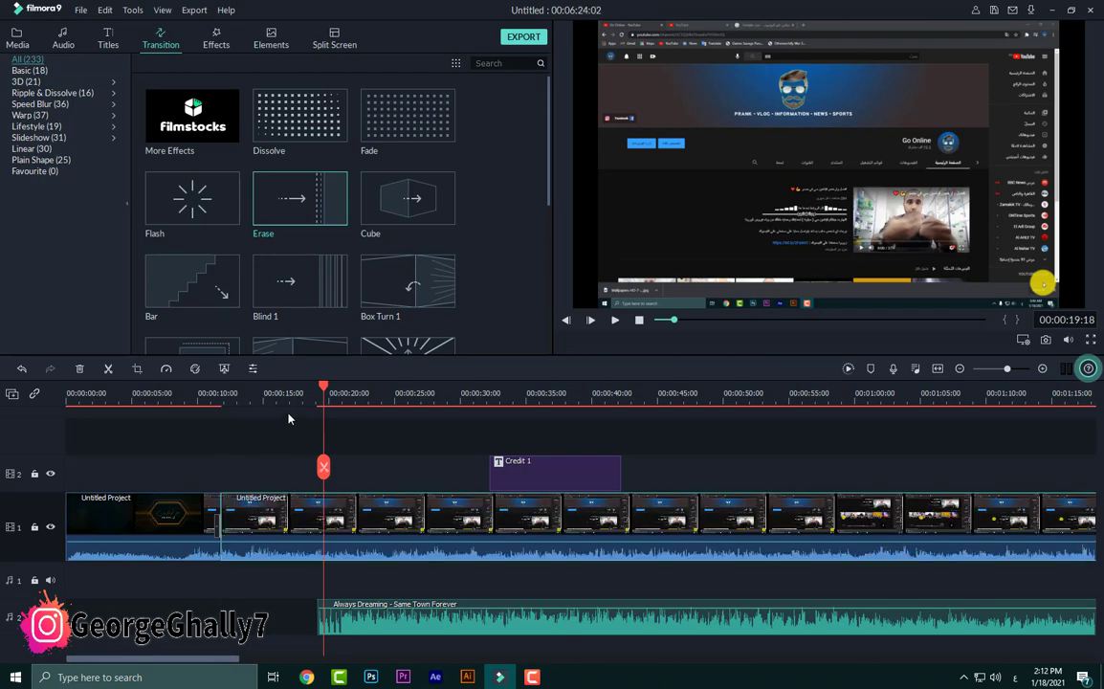
click(212, 398)
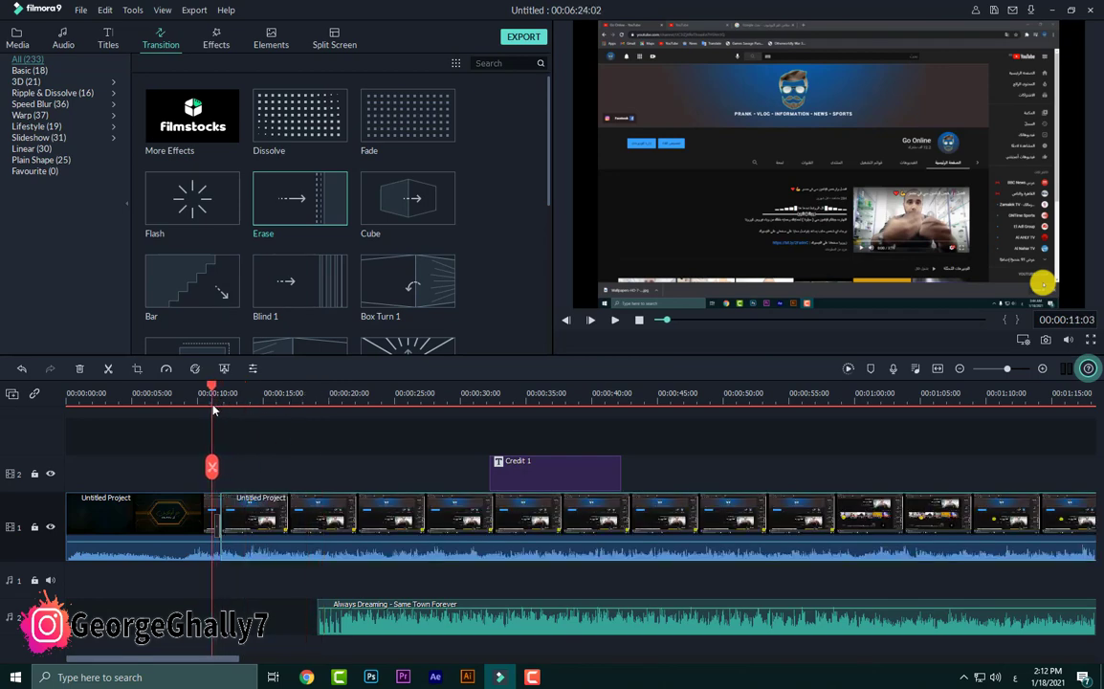
click(219, 526)
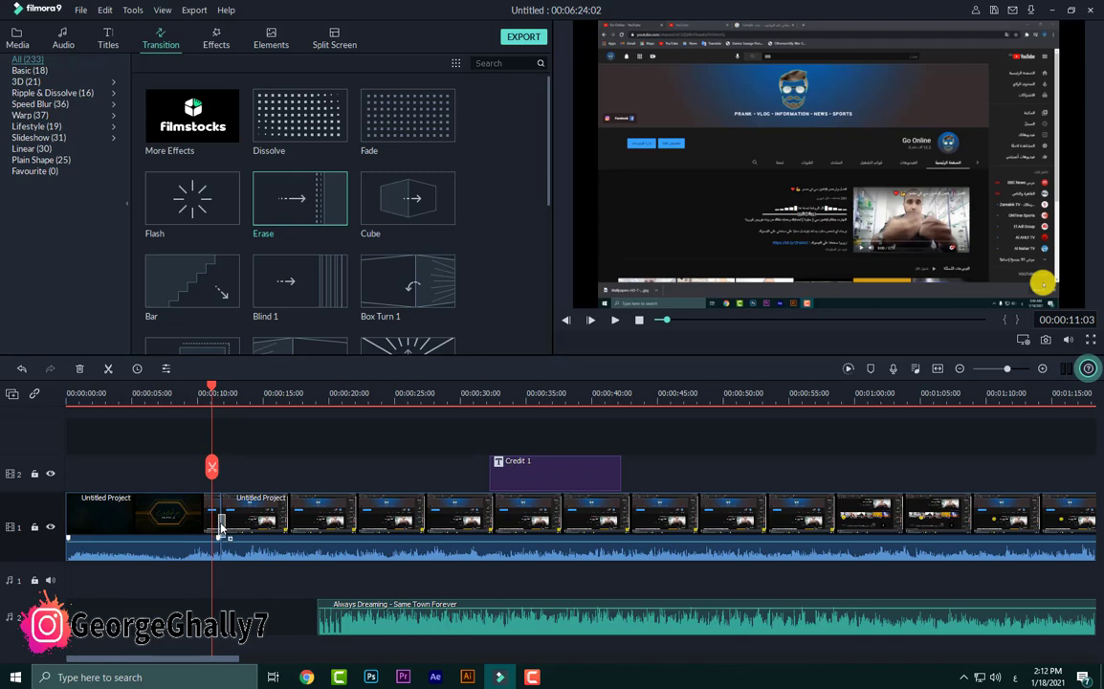
Step: Preview the Erase transition twice by playing across the junction of the two clips
click(214, 393)
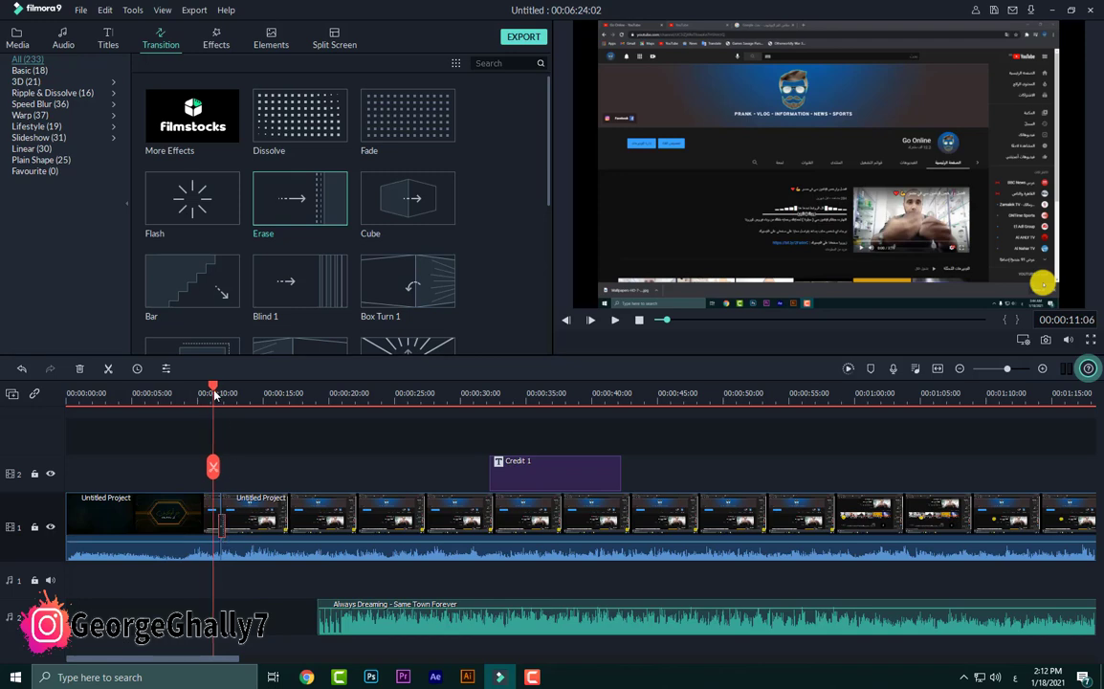
key(space)
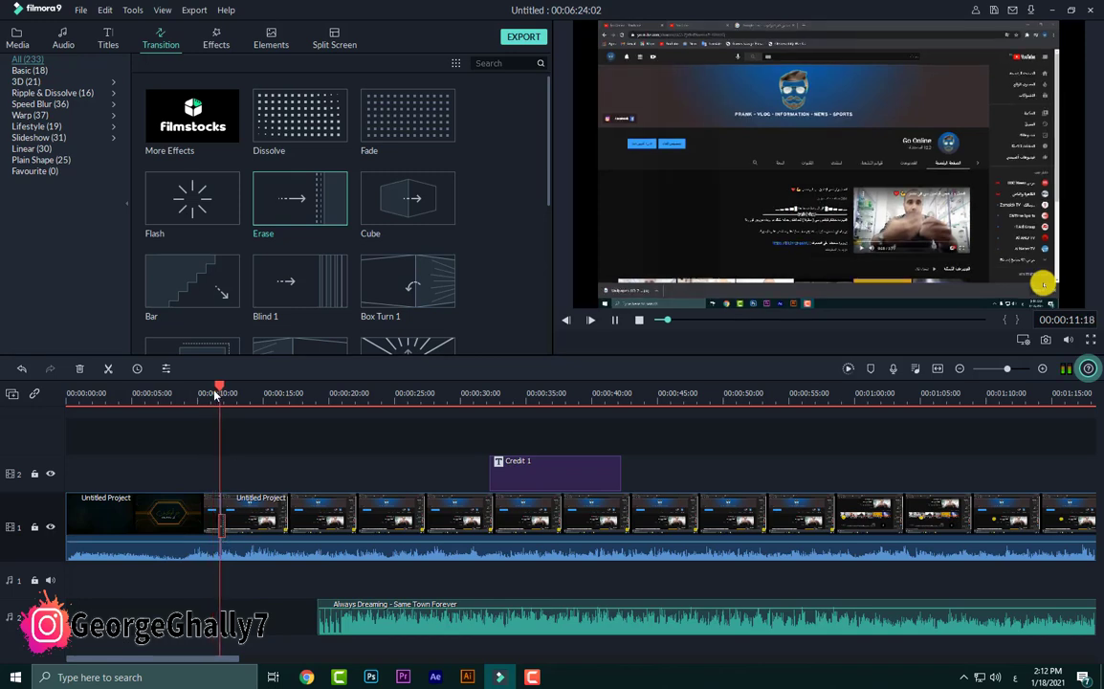
key(space)
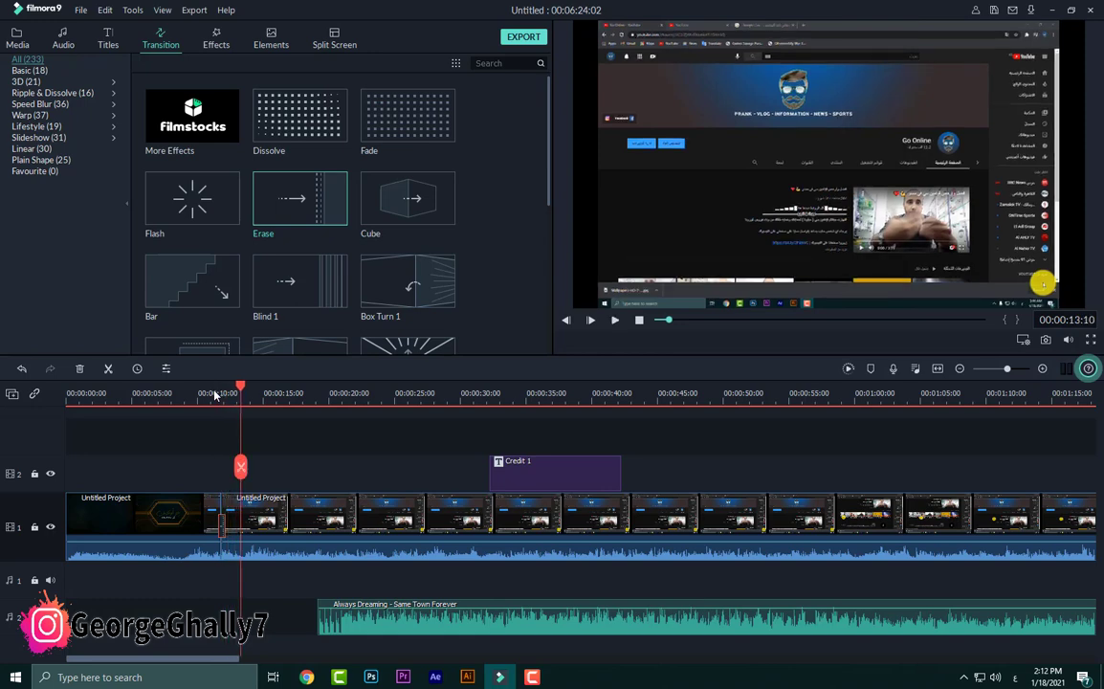
mouse_move(222, 393)
mouse_down()
mouse_move(191, 393)
mouse_move(218, 398)
mouse_up()
key(space)
key(space)
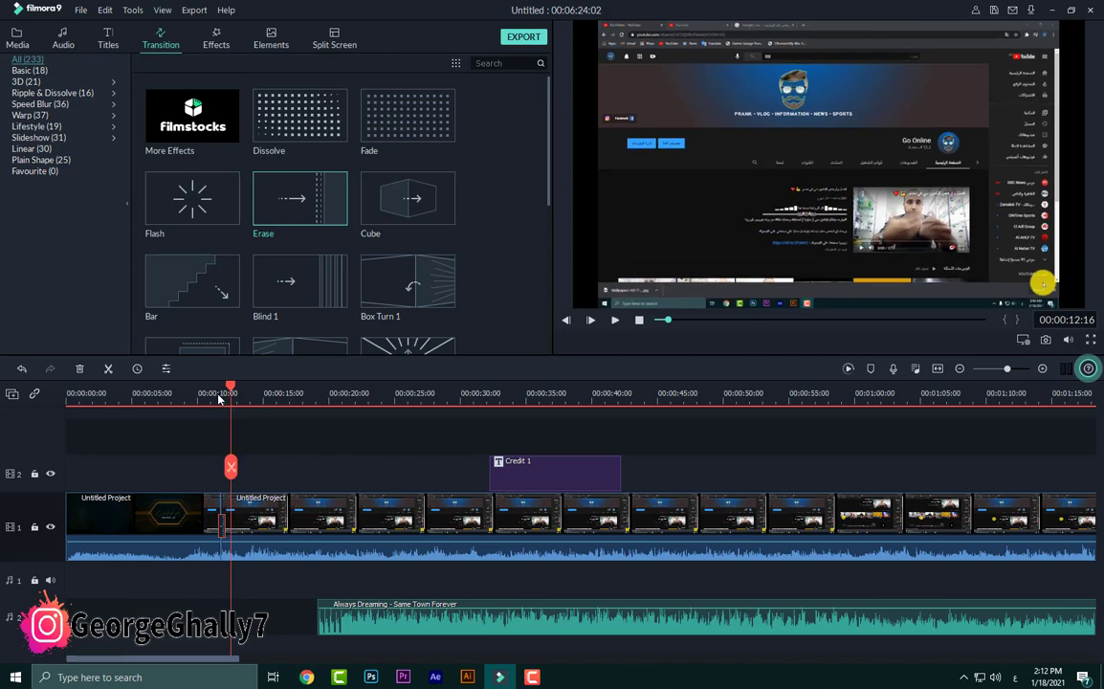
Step: Replace the transition between the two clips with Bar and preview it
click(203, 297)
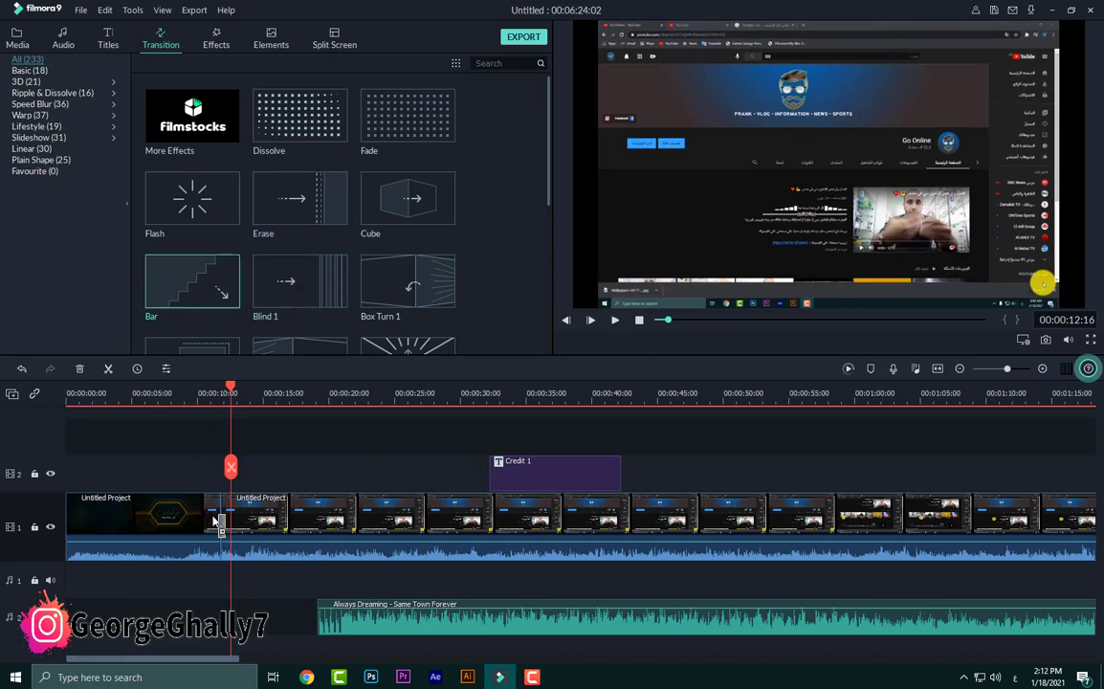
drag(229, 392, 211, 391)
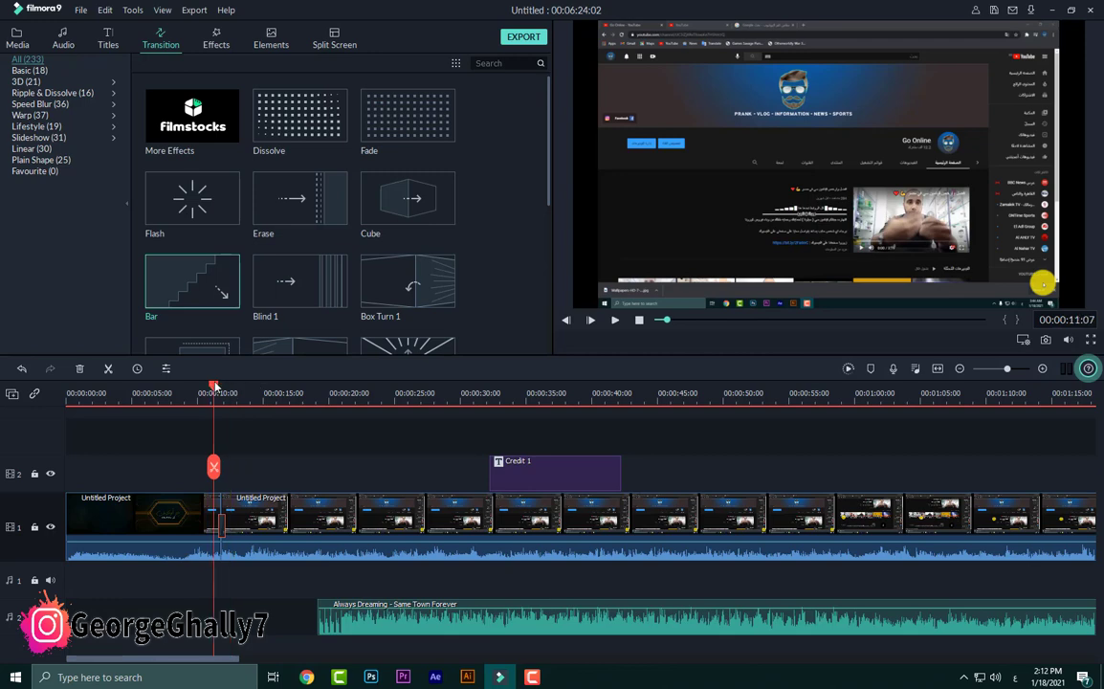
key(space)
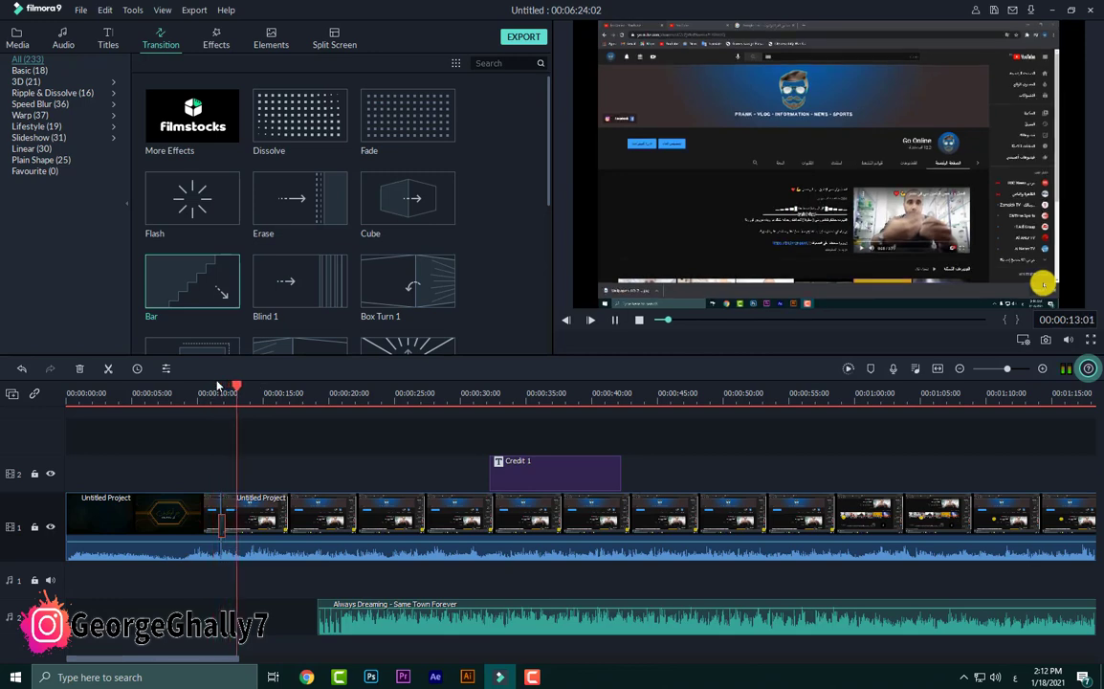
key(space)
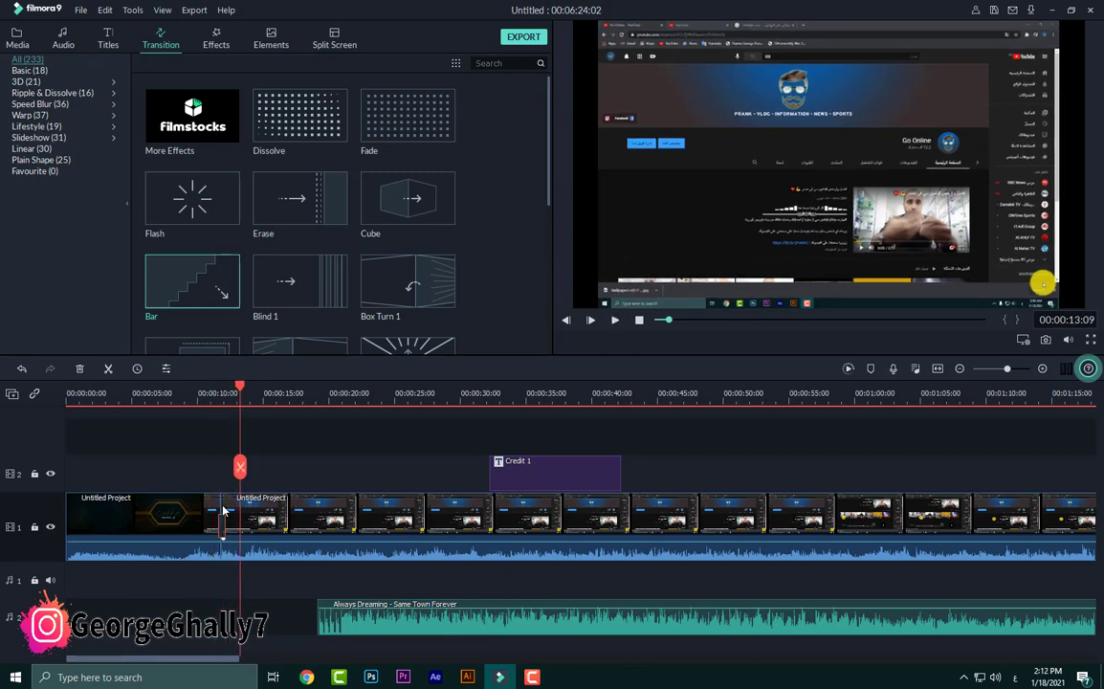
Step: Remove the Bar transition, place the Pinwheel transition at the junction of the two clips and preview it
right_click(320, 240)
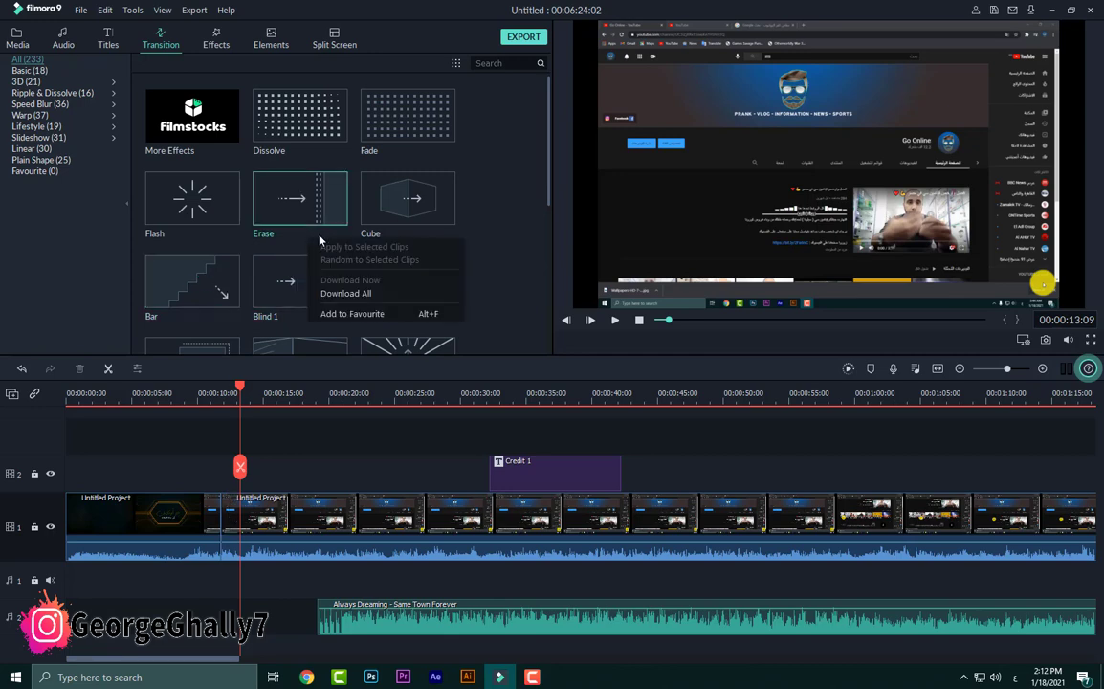
click(441, 172)
scroll(434, 171, down, 5)
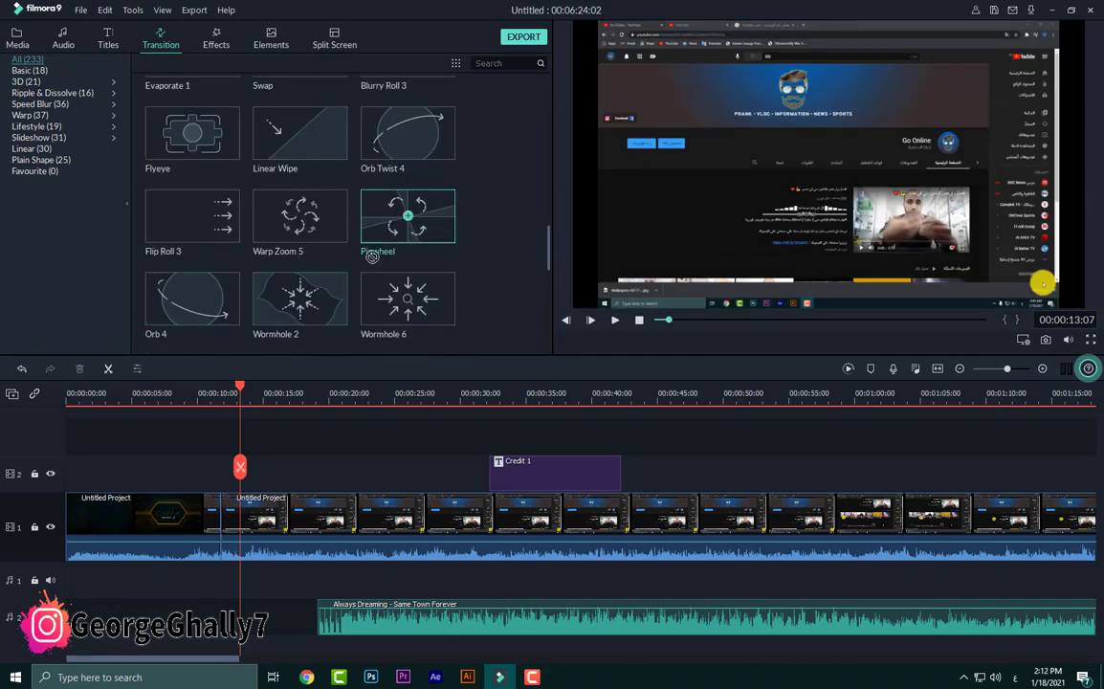
drag(372, 256, 222, 516)
click(218, 390)
key(space)
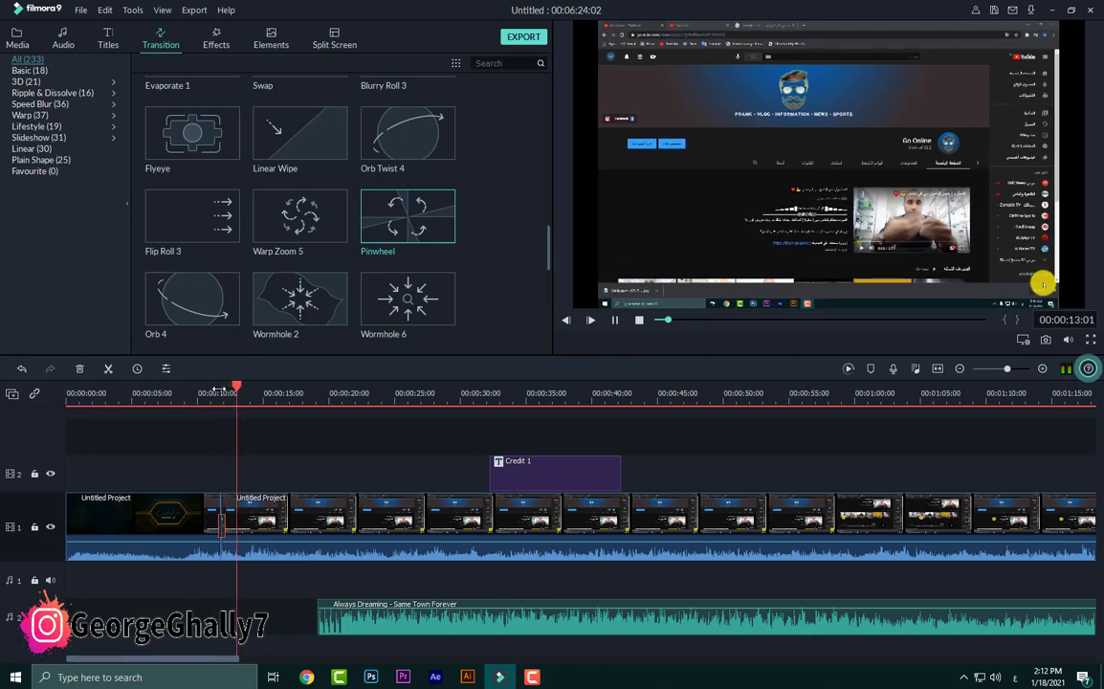
key(space)
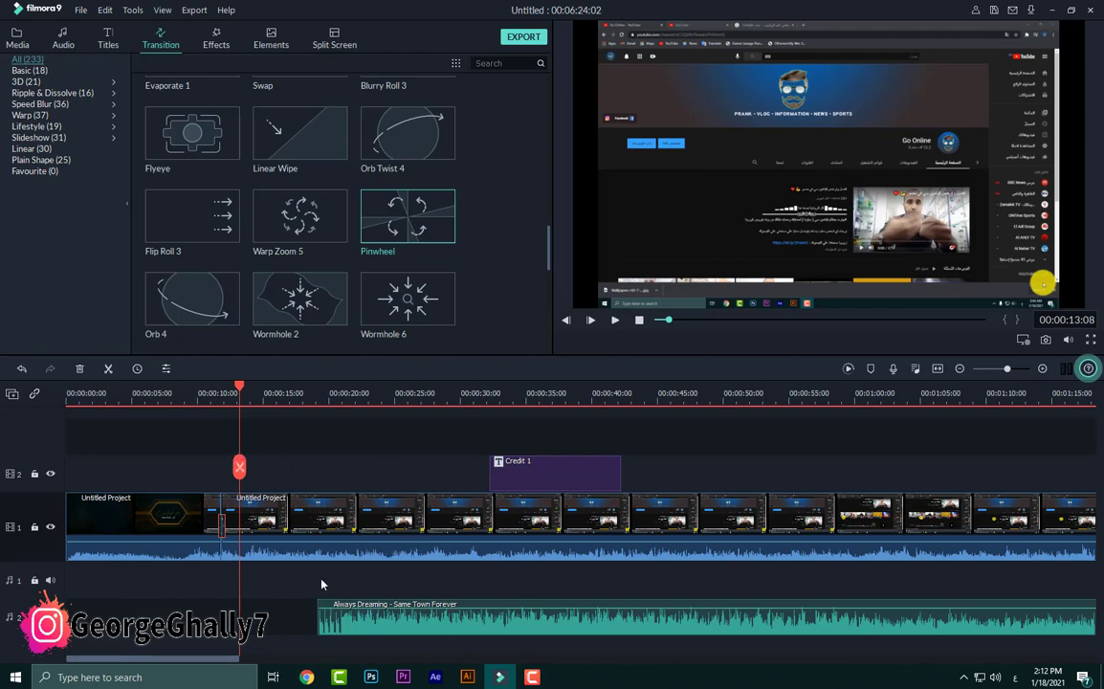
Step: Browse the available filters and overlays in the effects library and the stickers and badges in the elements library
click(206, 36)
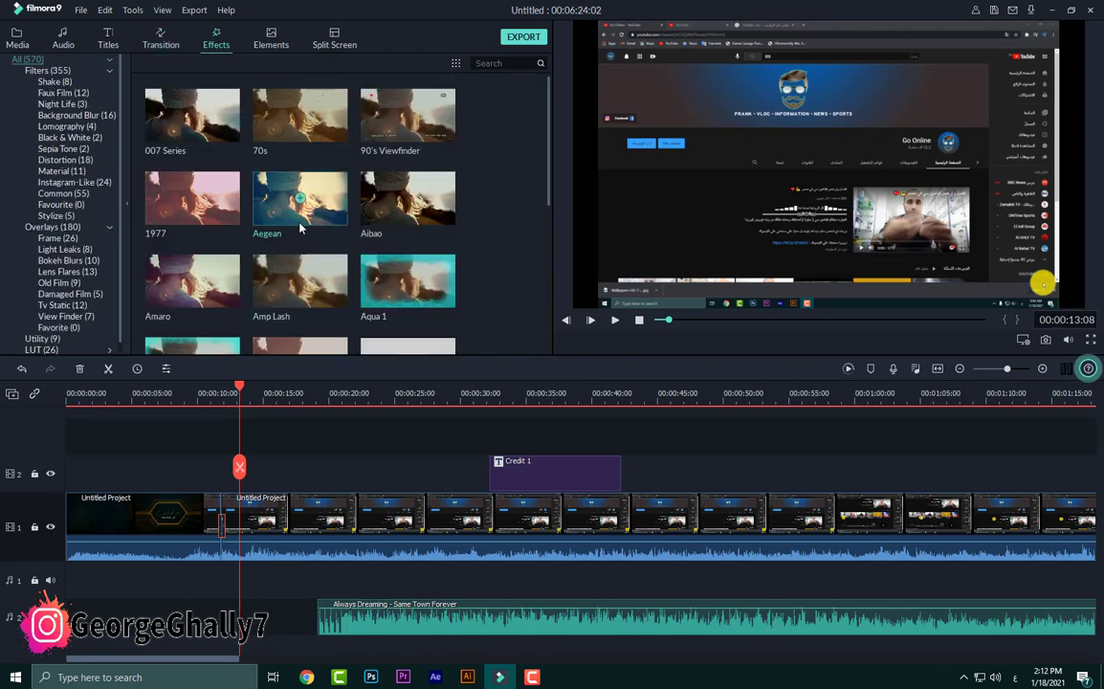
scroll(196, 110, down, 5)
scroll(196, 110, up, 5)
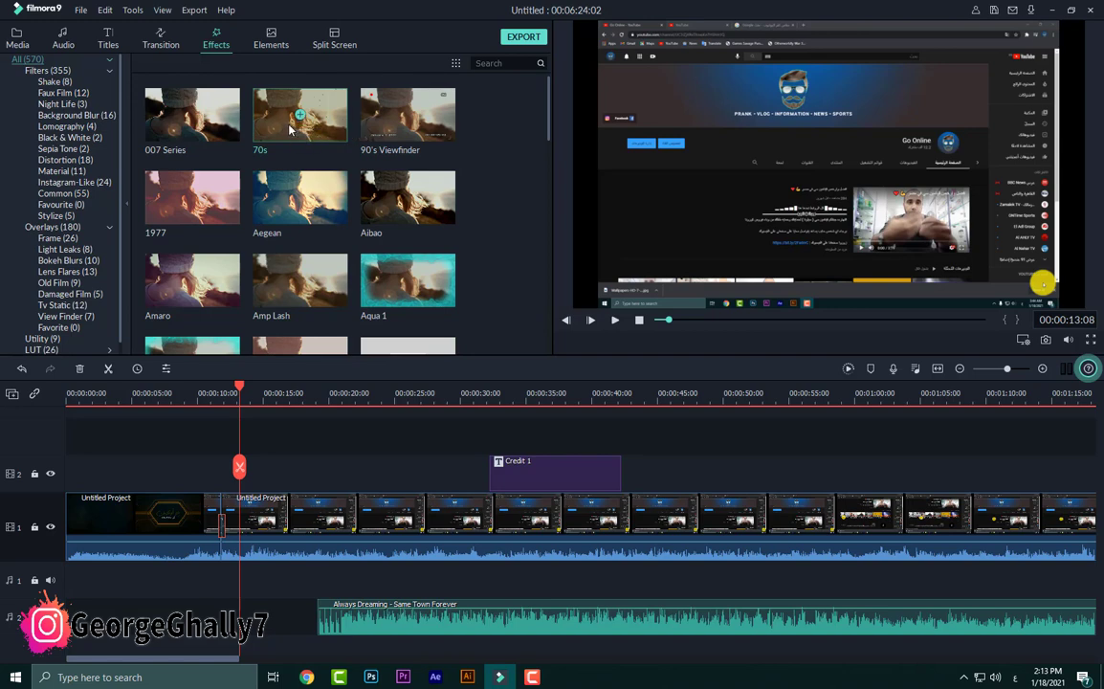
scroll(380, 195, down, 10)
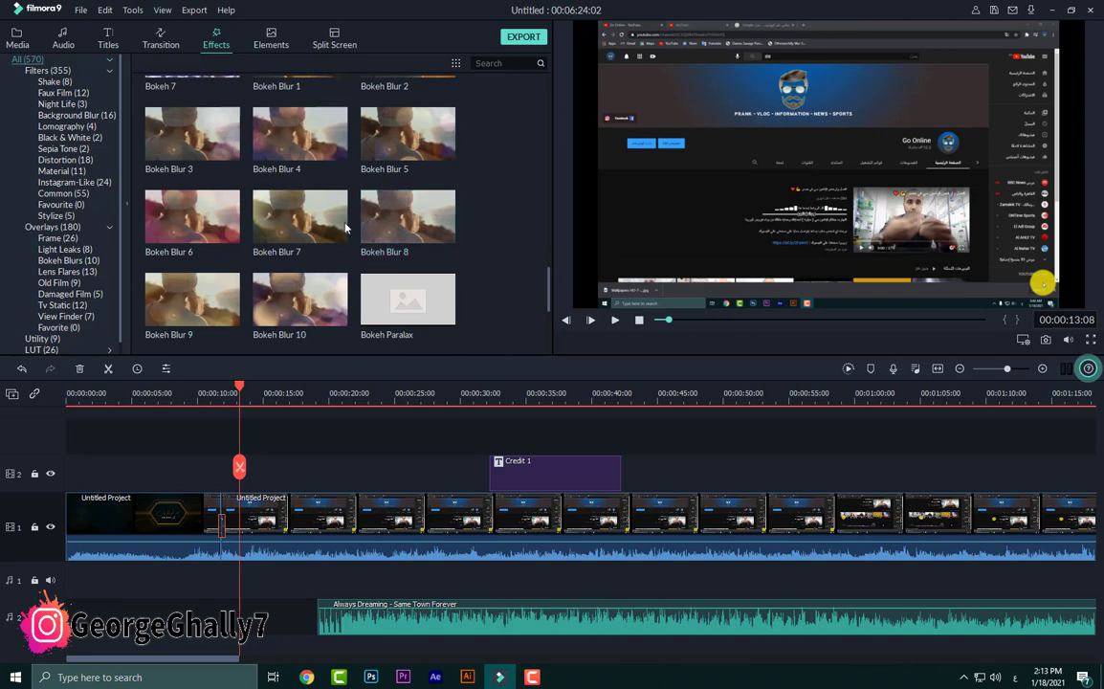
click(271, 40)
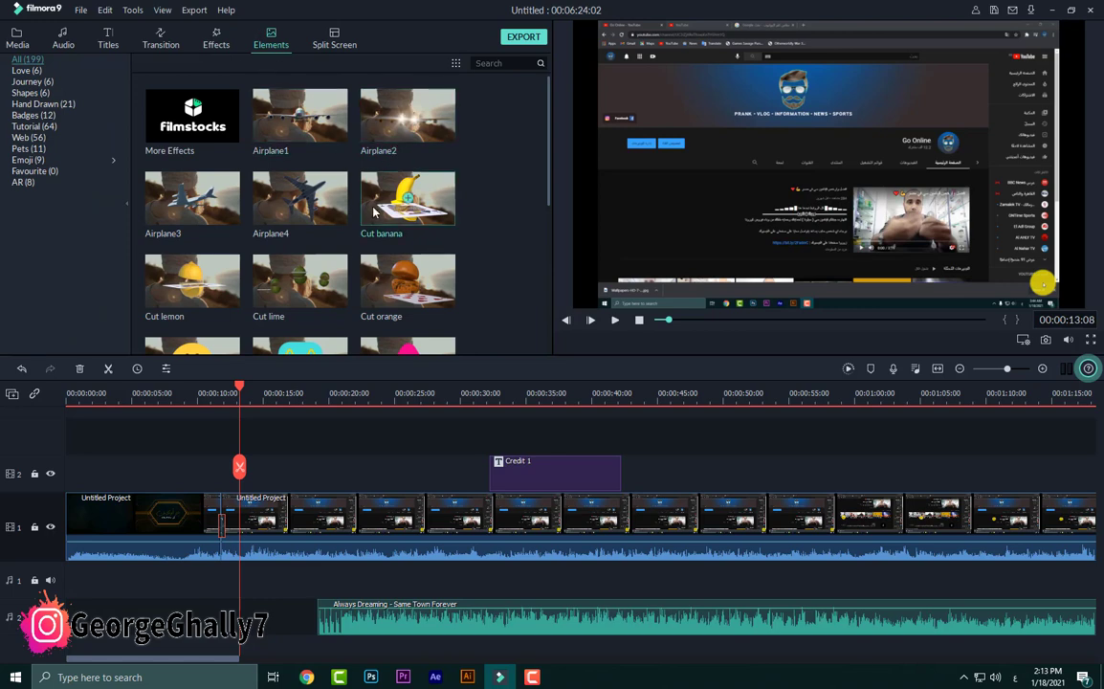
scroll(382, 191, down, 15)
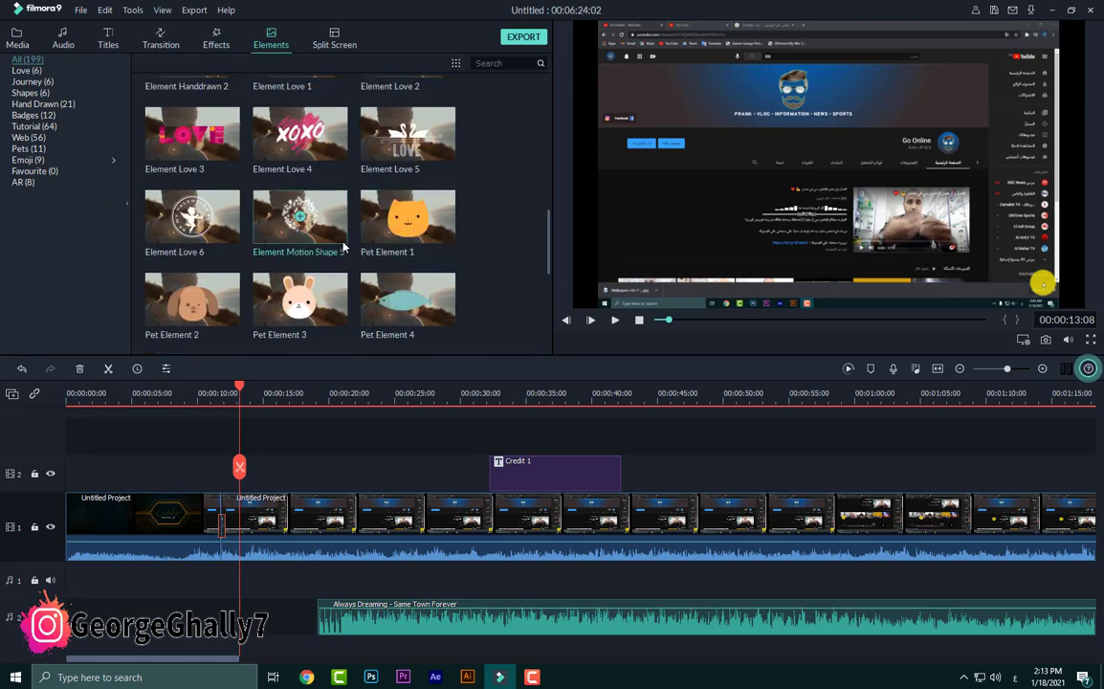
scroll(340, 251, down, 3)
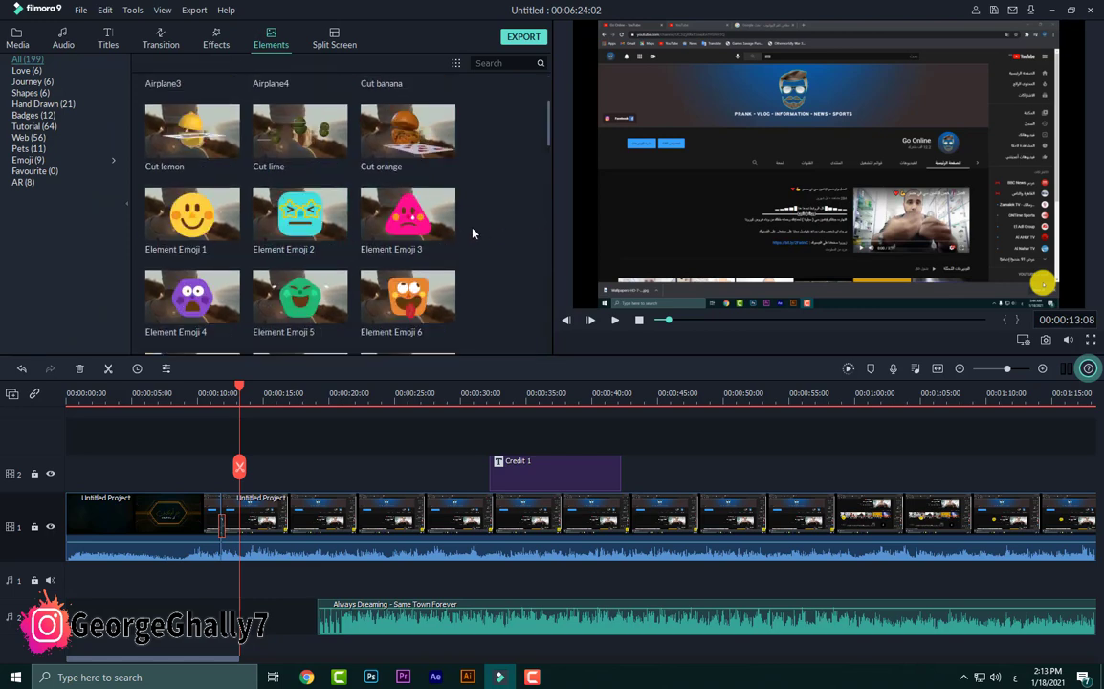
scroll(382, 229, down, 8)
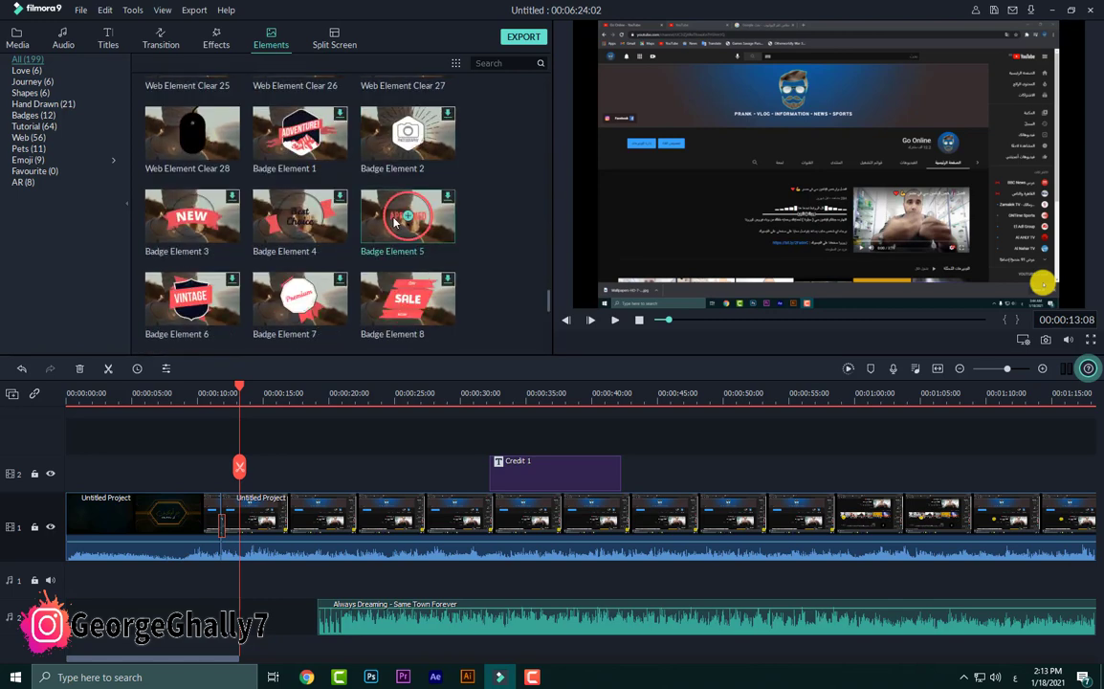
scroll(397, 222, up, 20)
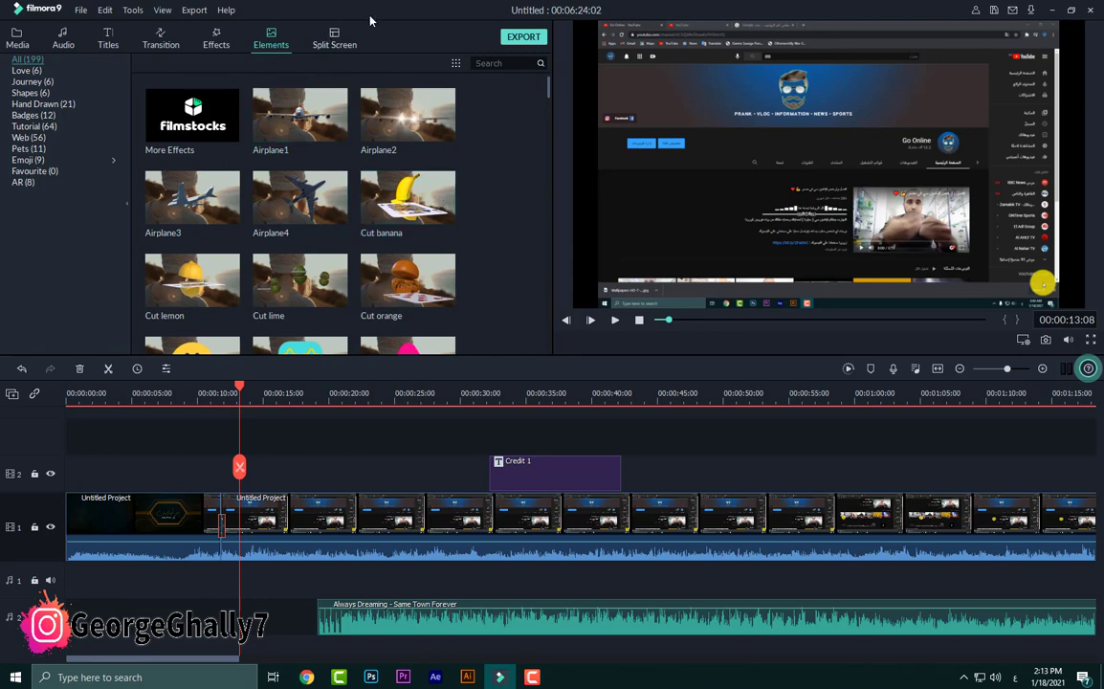
Step: Try inserting the two-pane side-by-side split screen into the second clip at about 21 seconds, and undo it
click(311, 31)
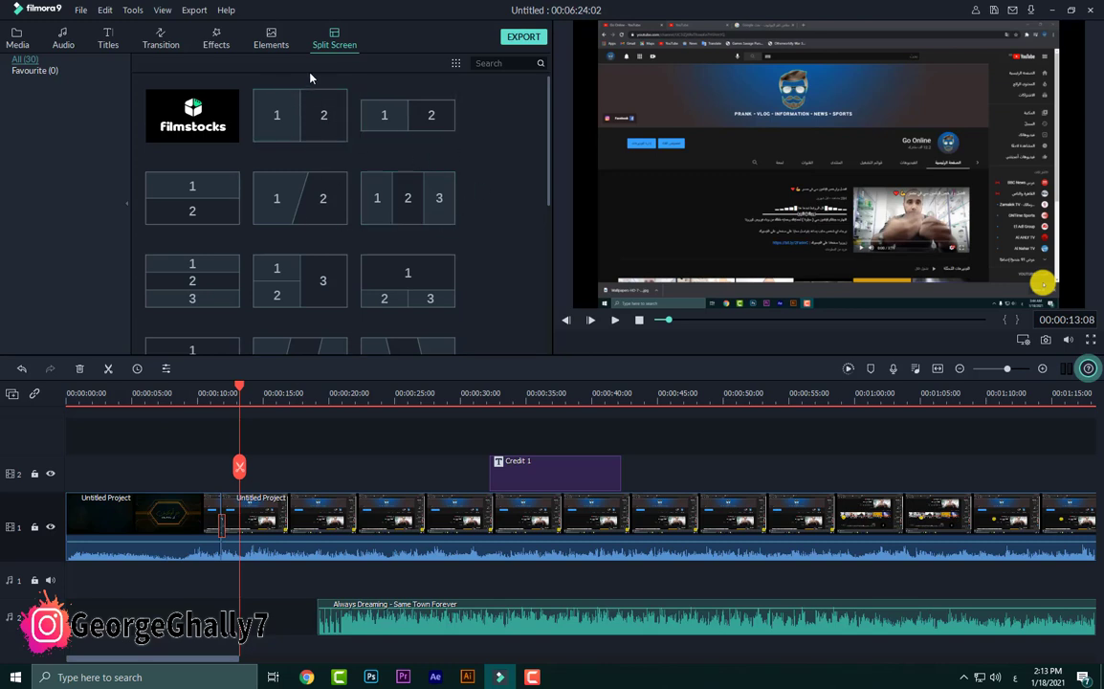
scroll(306, 212, down, 3)
scroll(298, 229, up, 3)
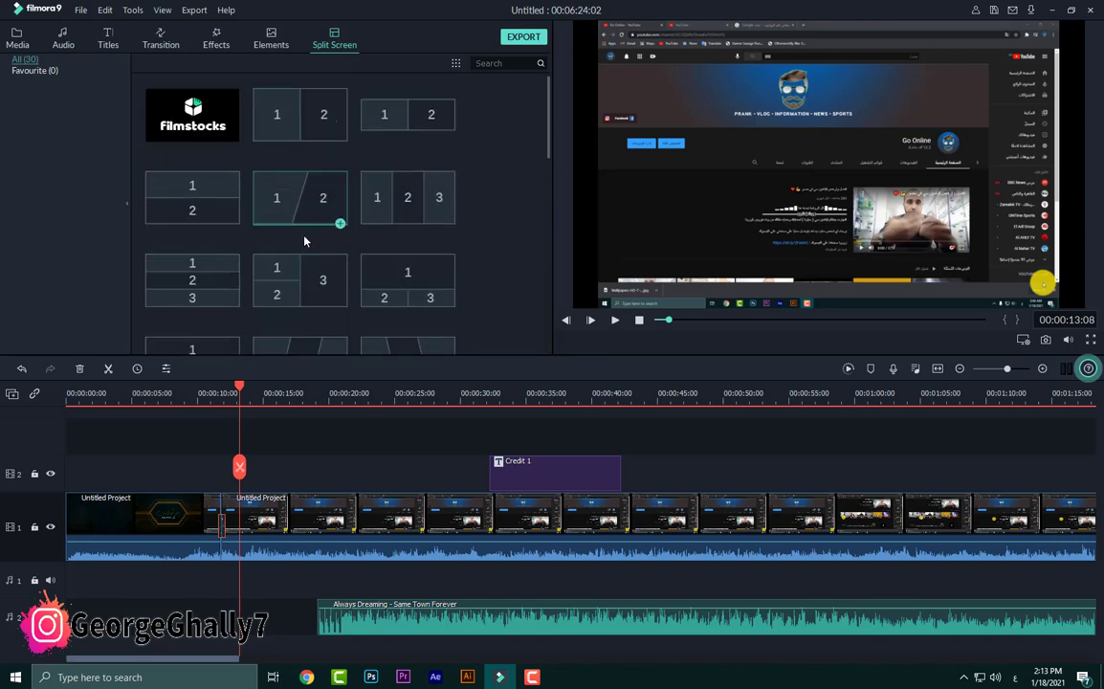
drag(325, 284, 363, 521)
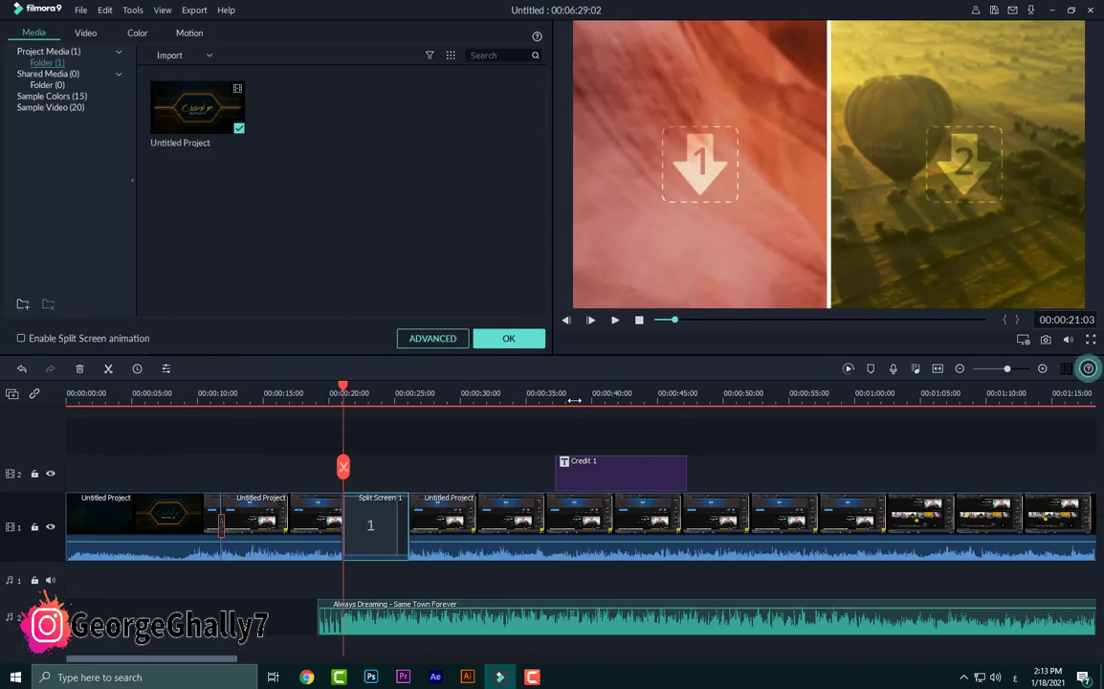
drag(344, 388, 379, 390)
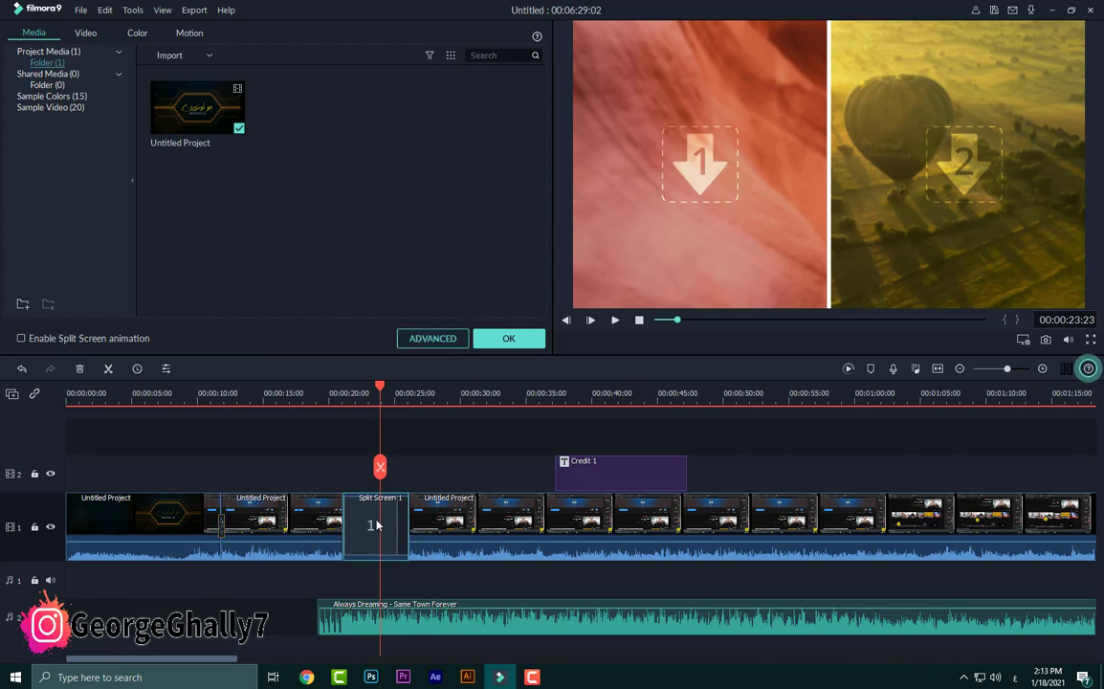
key(ctrl+z)
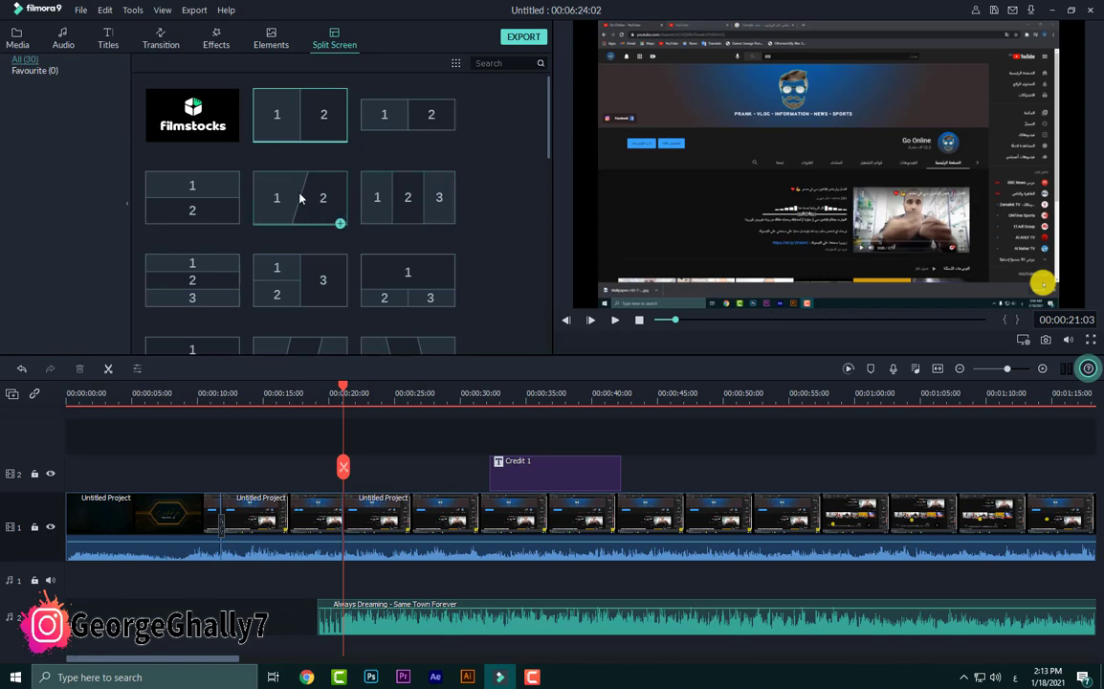
scroll(259, 244, down, 5)
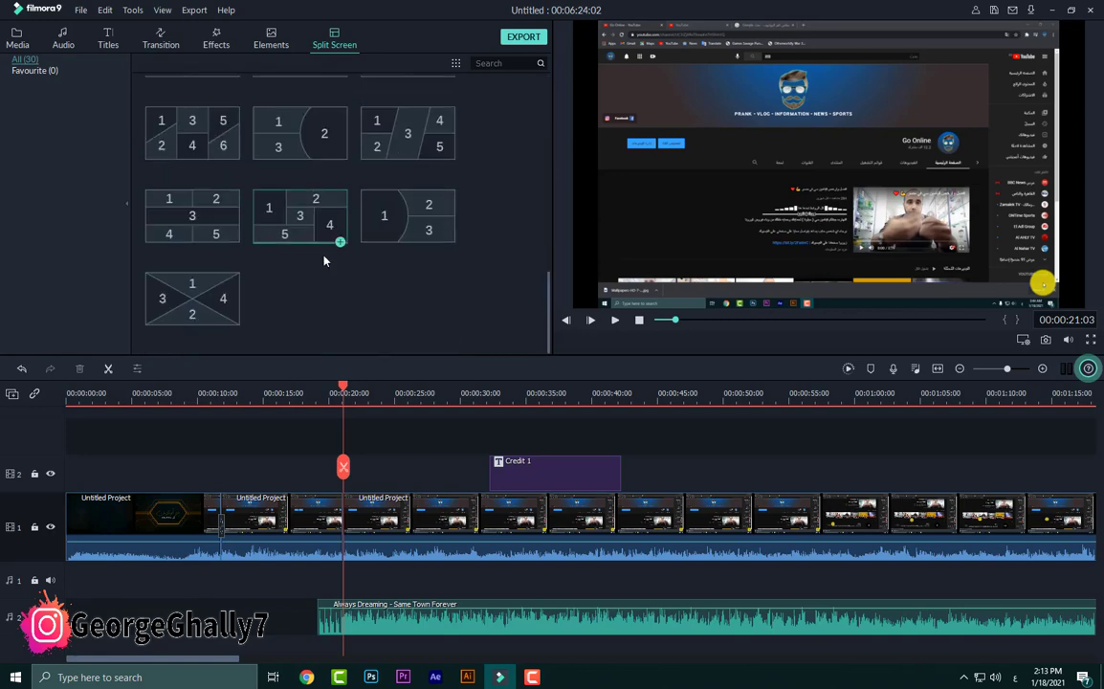
scroll(323, 261, up, 3)
scroll(323, 260, down, 3)
scroll(411, 282, up, 3)
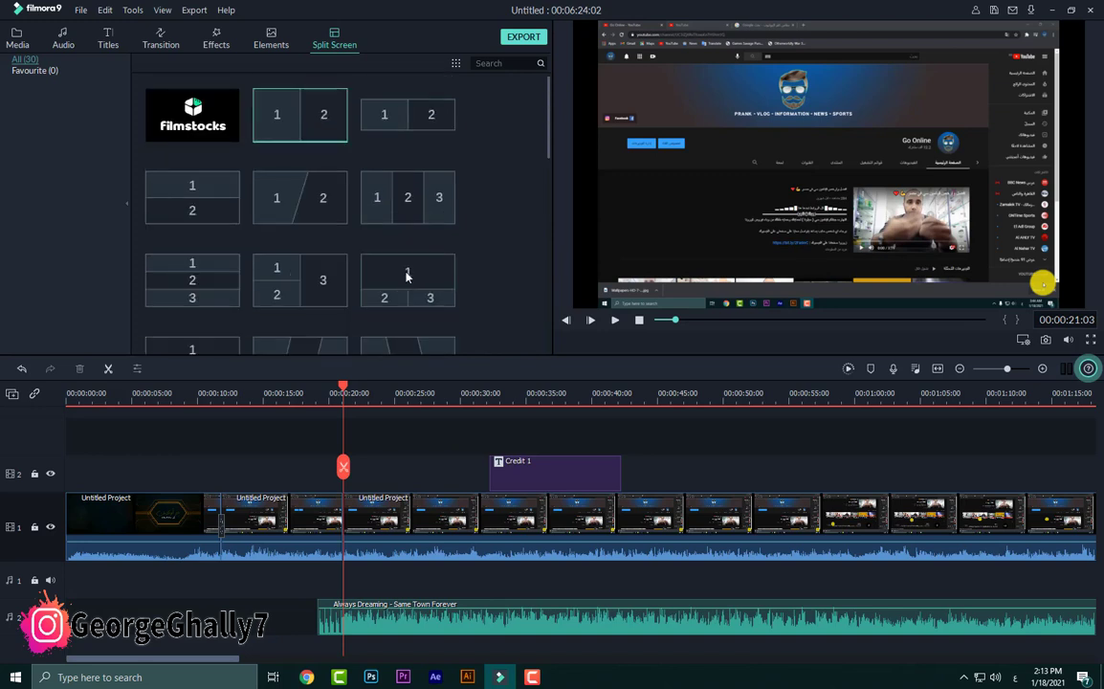
Step: Examine the first clip's video, color and motion properties, and close them without changing anything
click(18, 44)
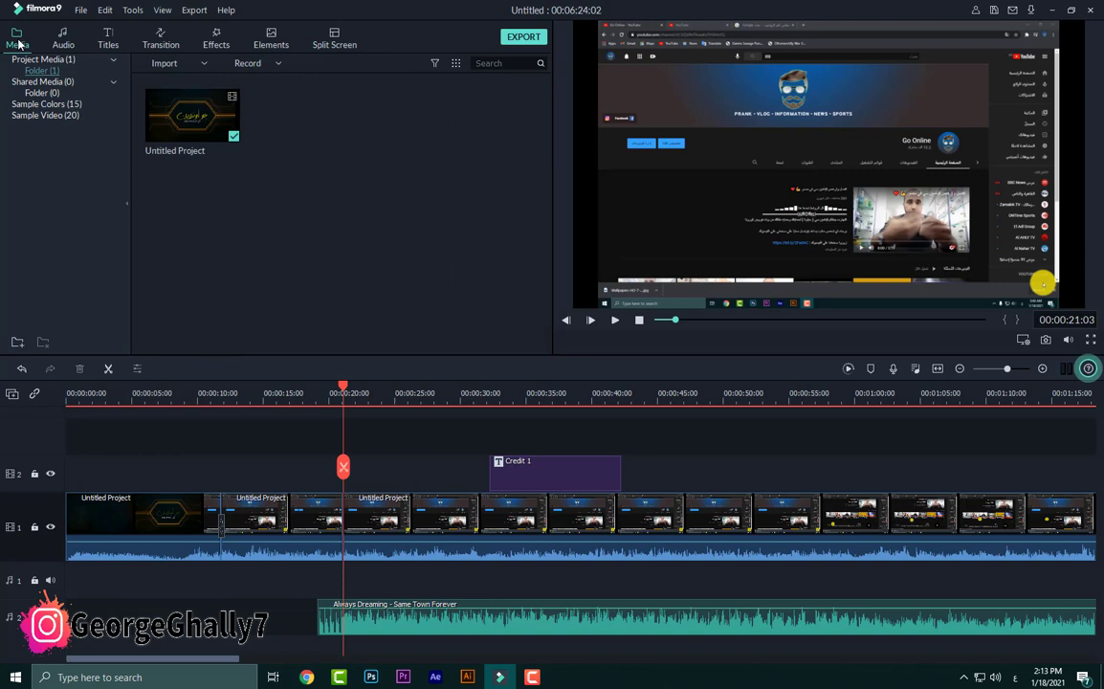
click(133, 514)
double_click(132, 513)
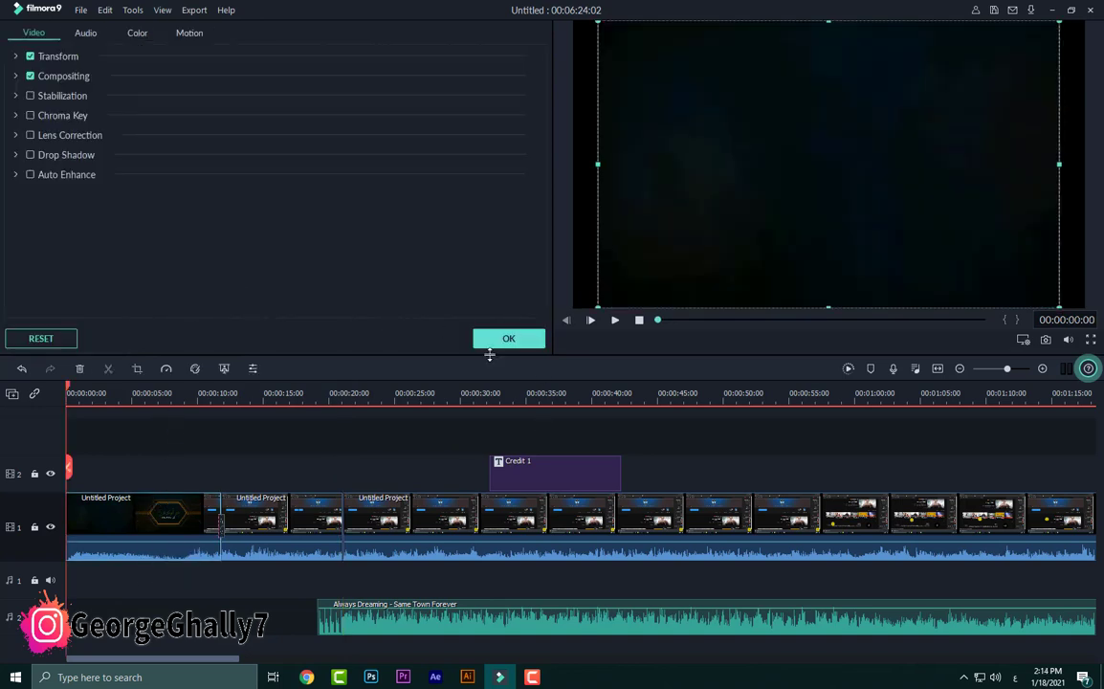
click(503, 339)
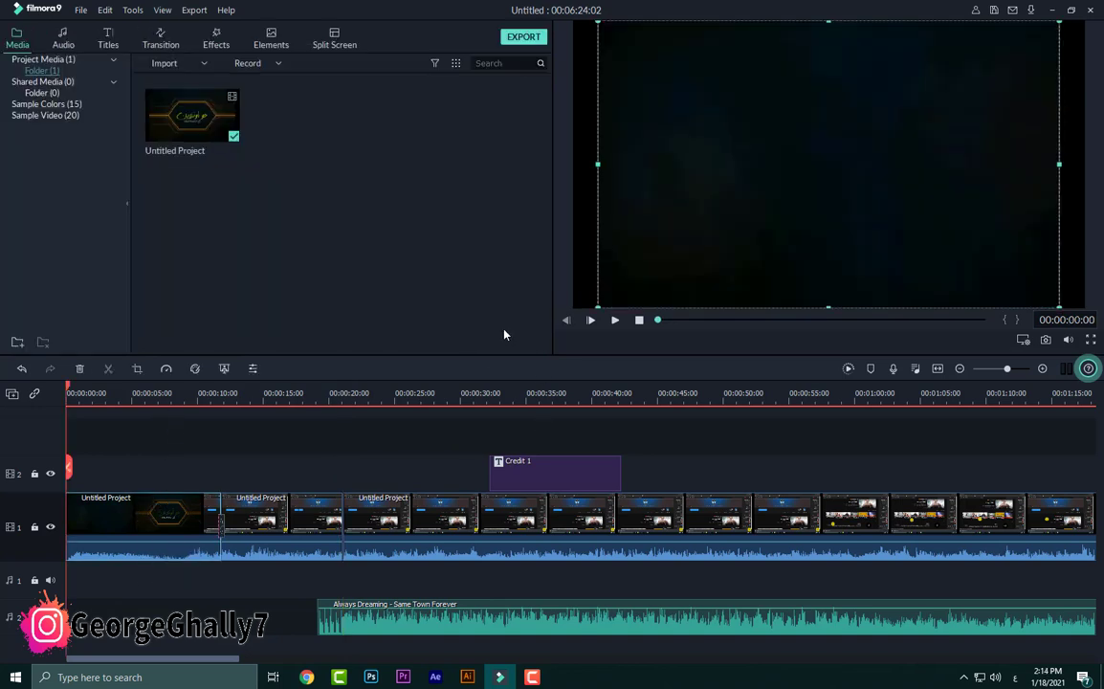
double_click(138, 511)
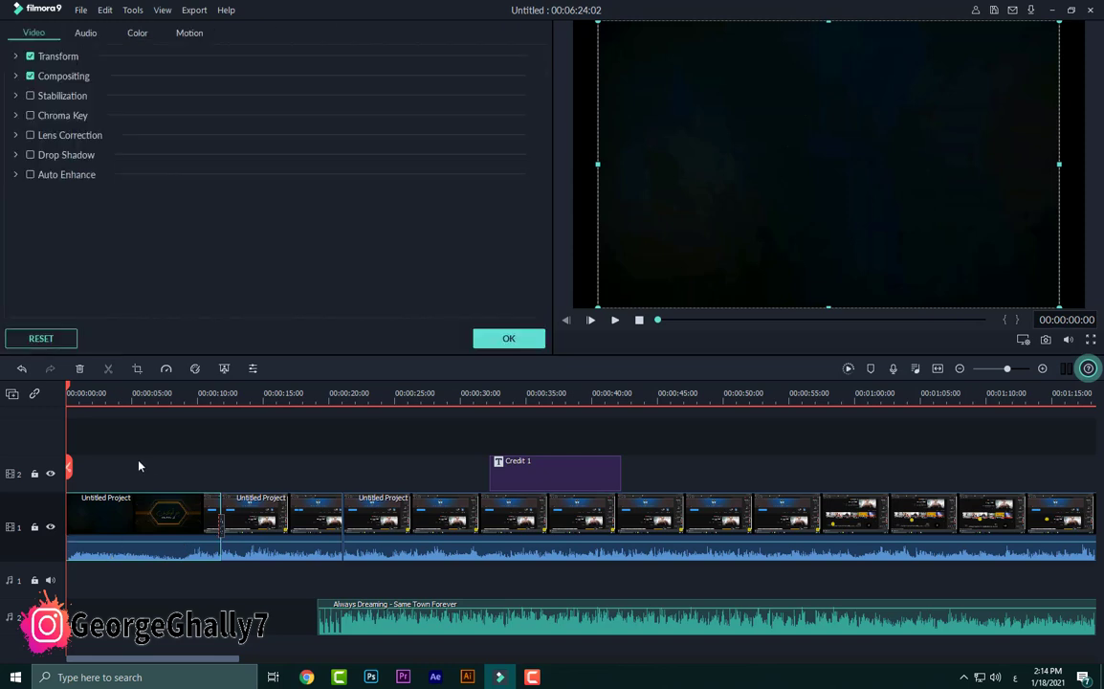
click(137, 34)
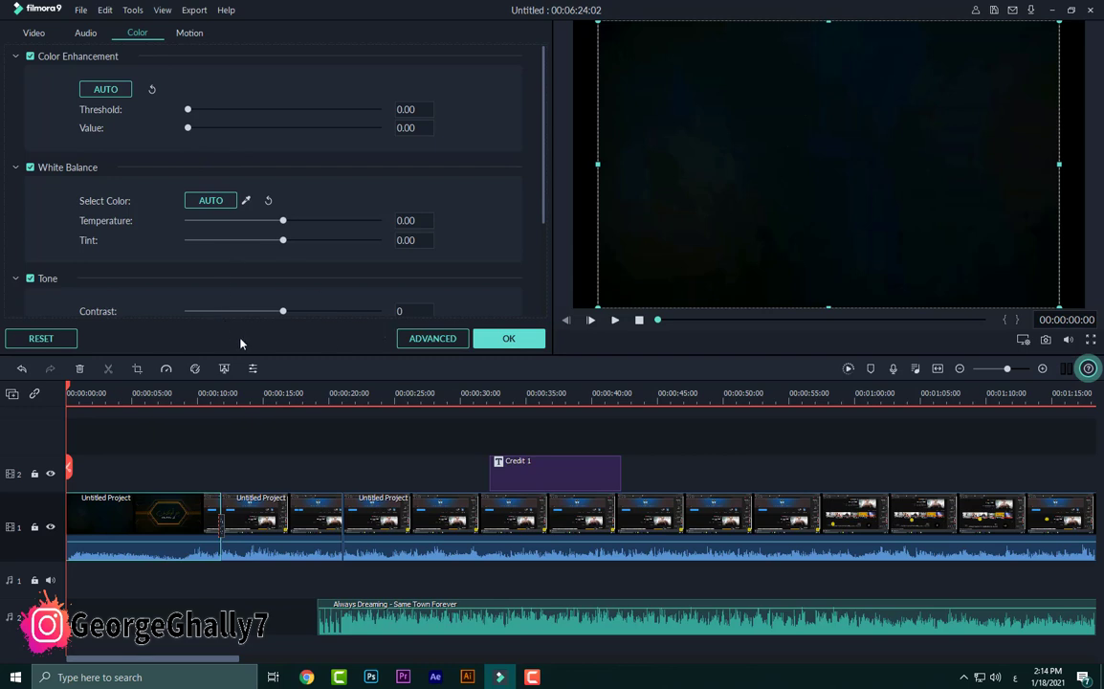
click(191, 35)
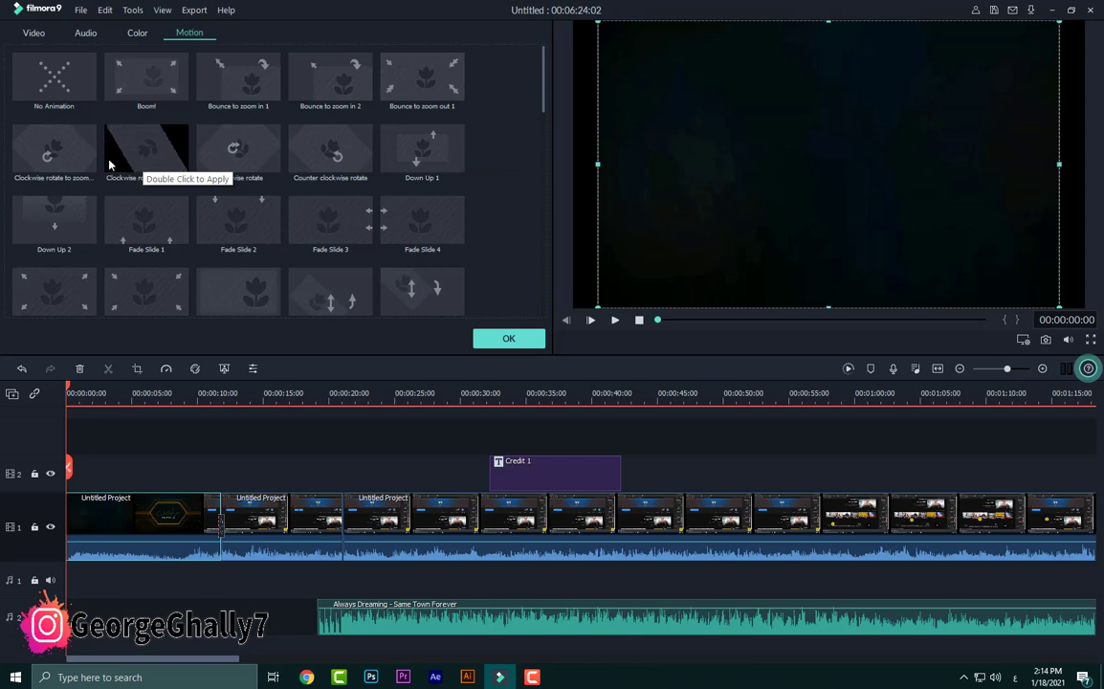
click(36, 36)
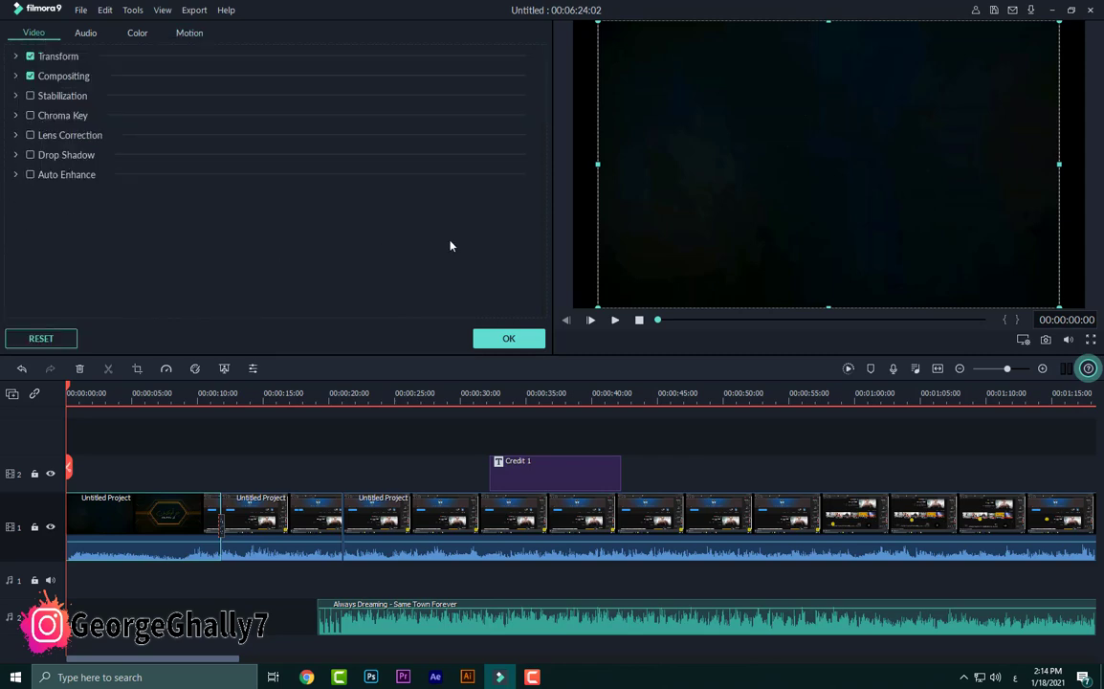
click(522, 340)
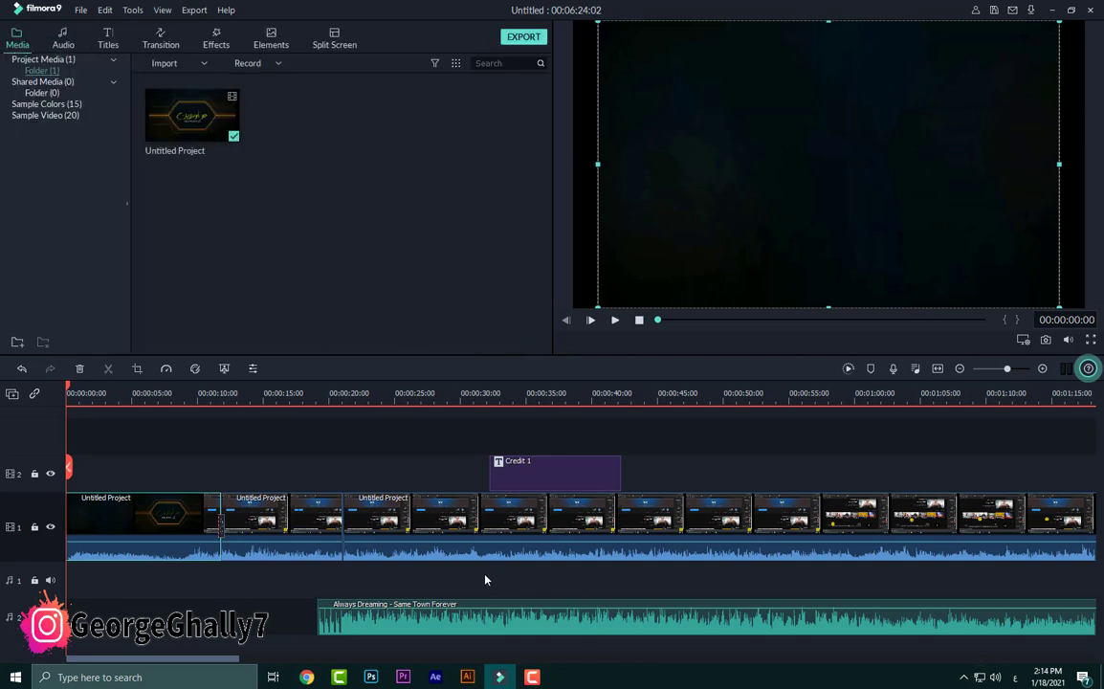
Step: Open color correction for the clip starting at about 21 seconds and browse all its presets
click(415, 525)
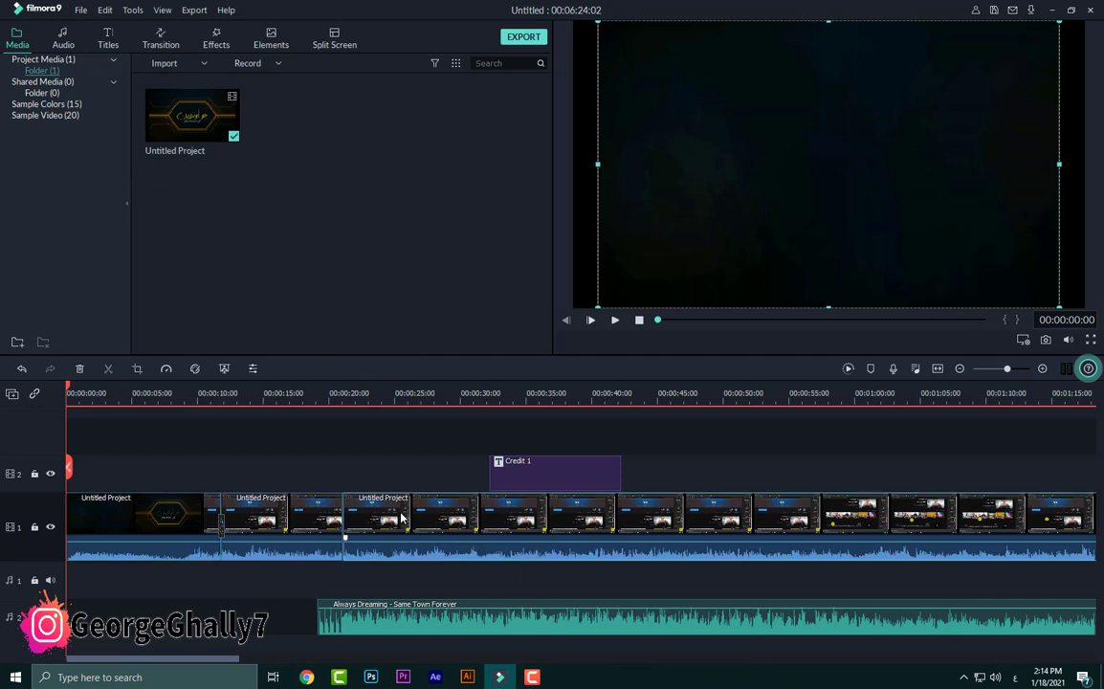
right_click(401, 517)
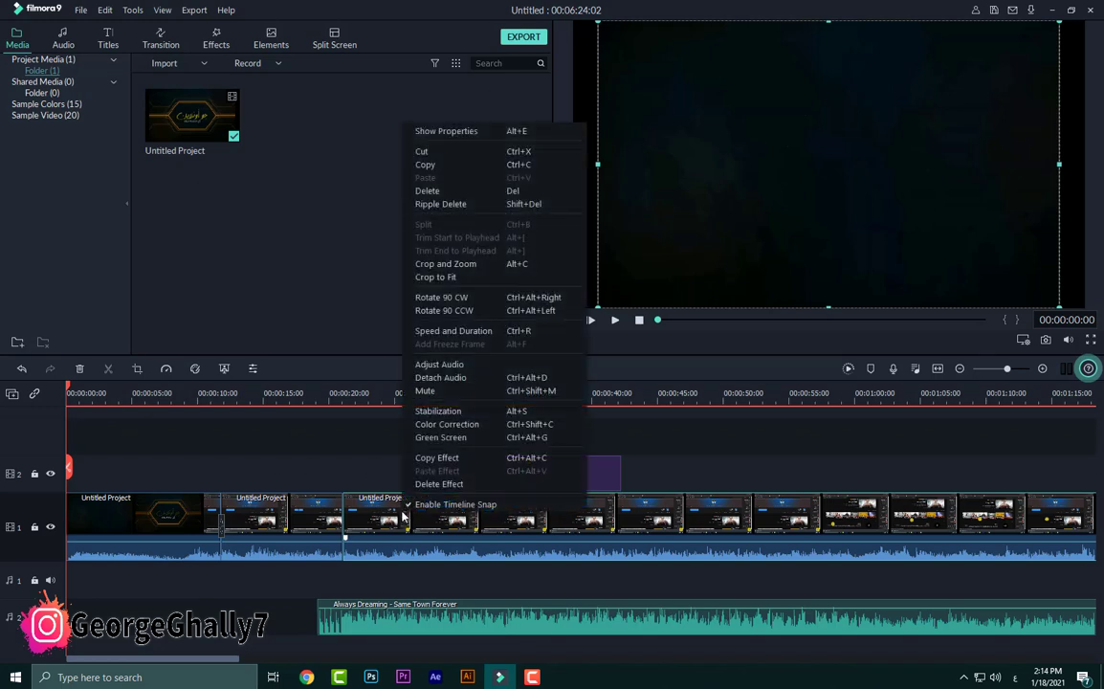
click(436, 426)
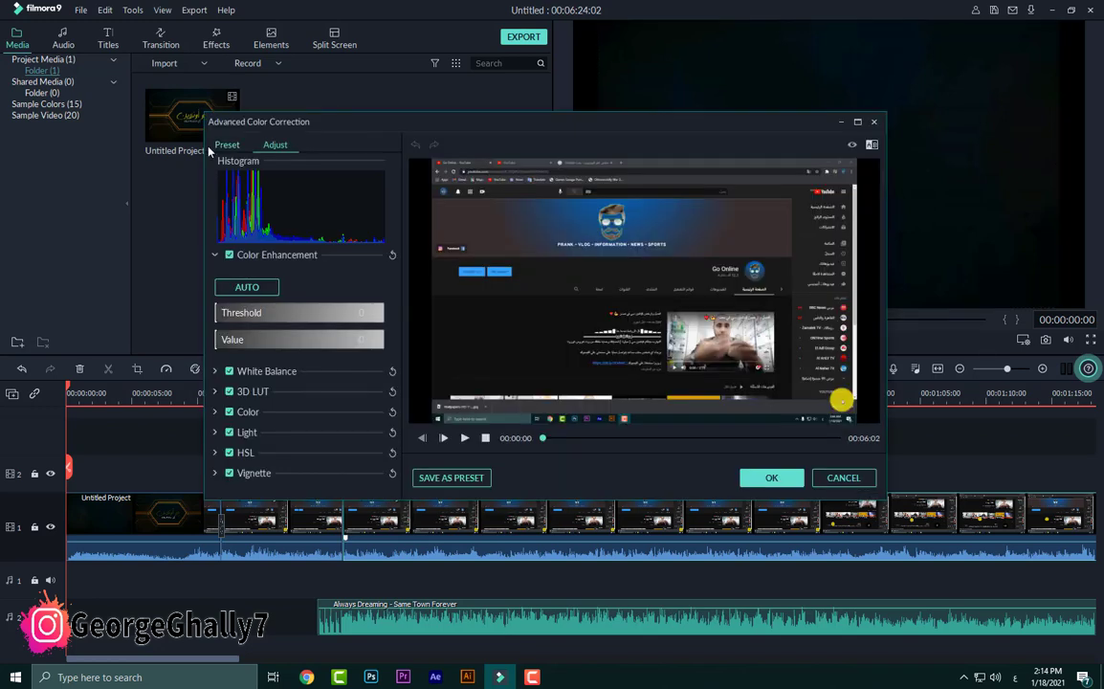
click(220, 143)
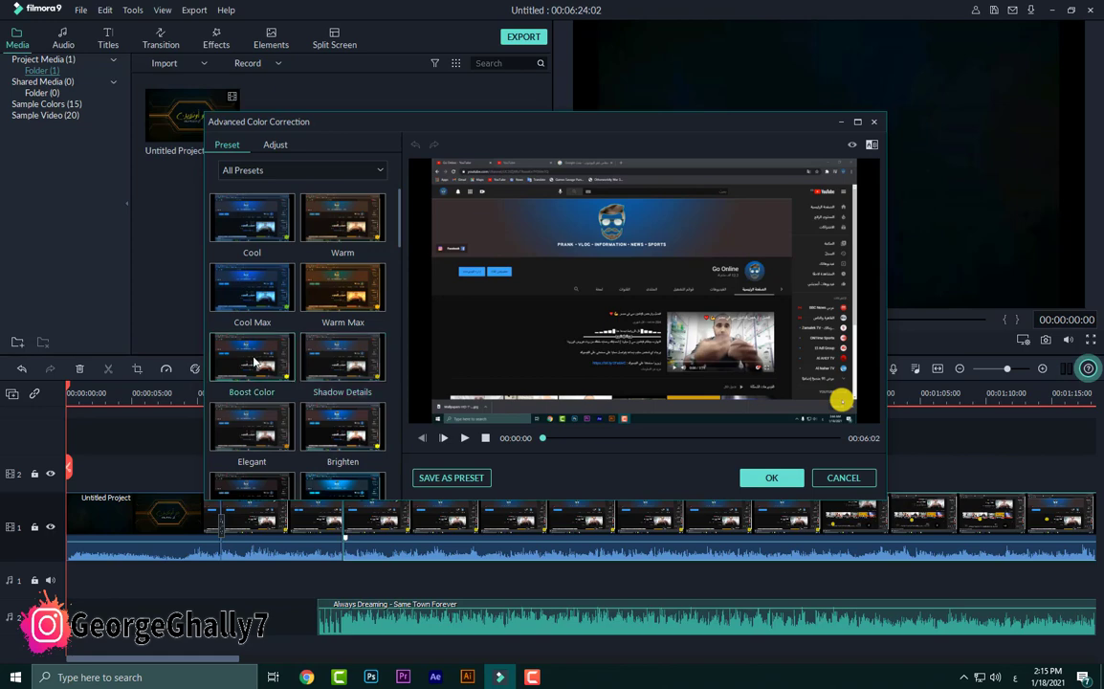
scroll(323, 301, down, 3)
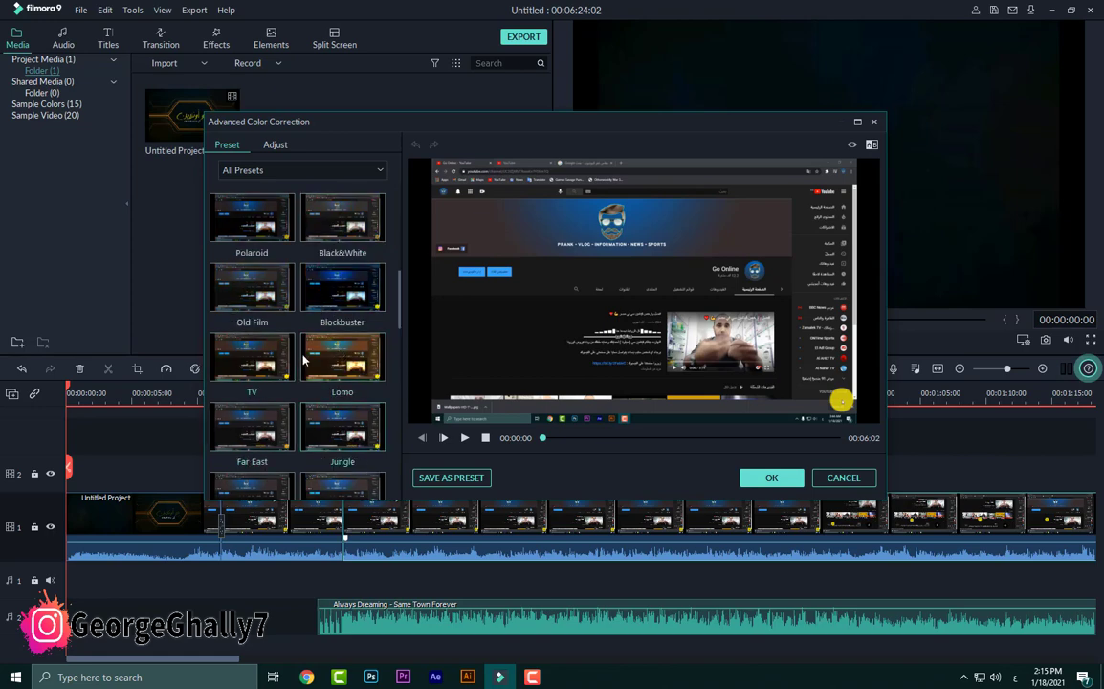
scroll(302, 359, down, 5)
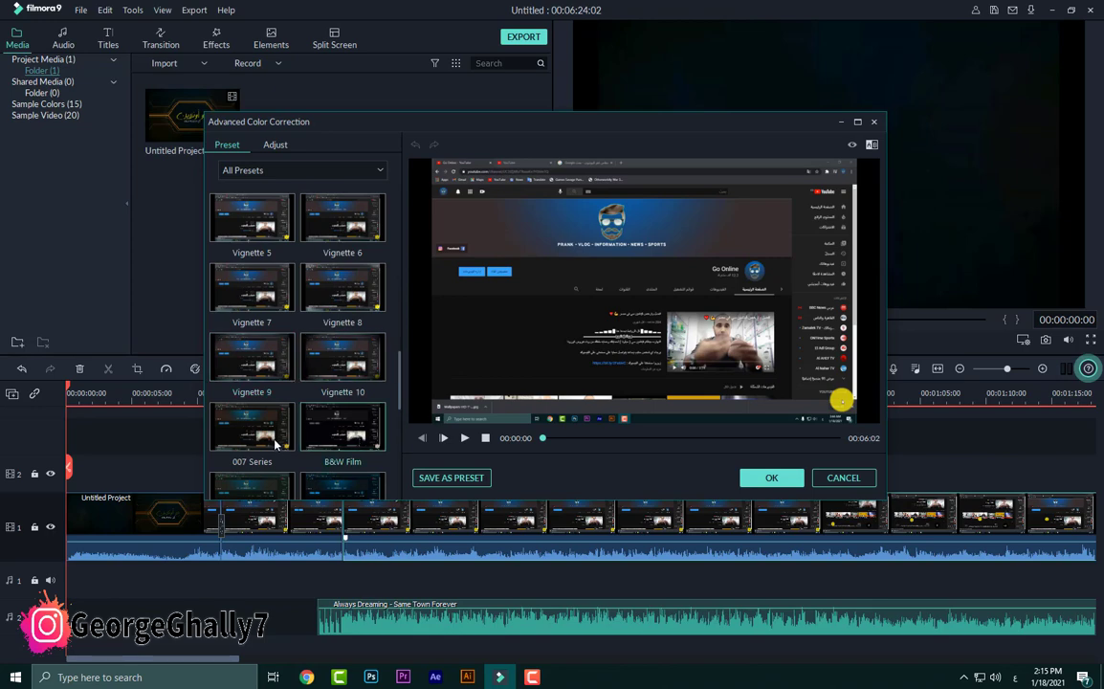
scroll(297, 337, down, 5)
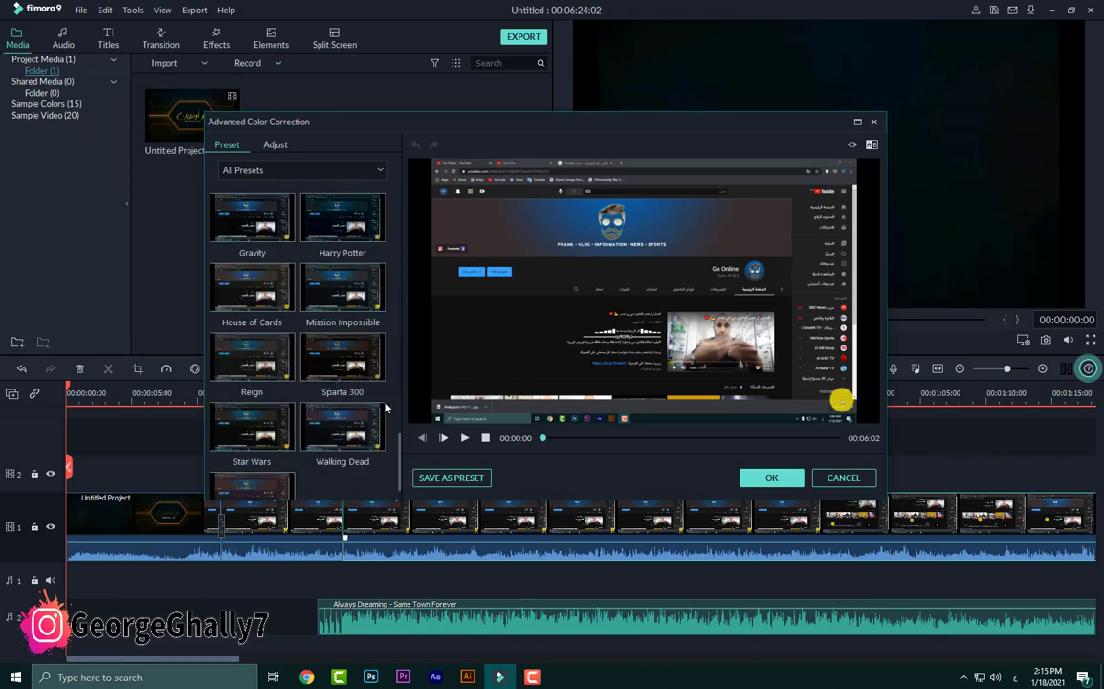
scroll(359, 339, up, 10)
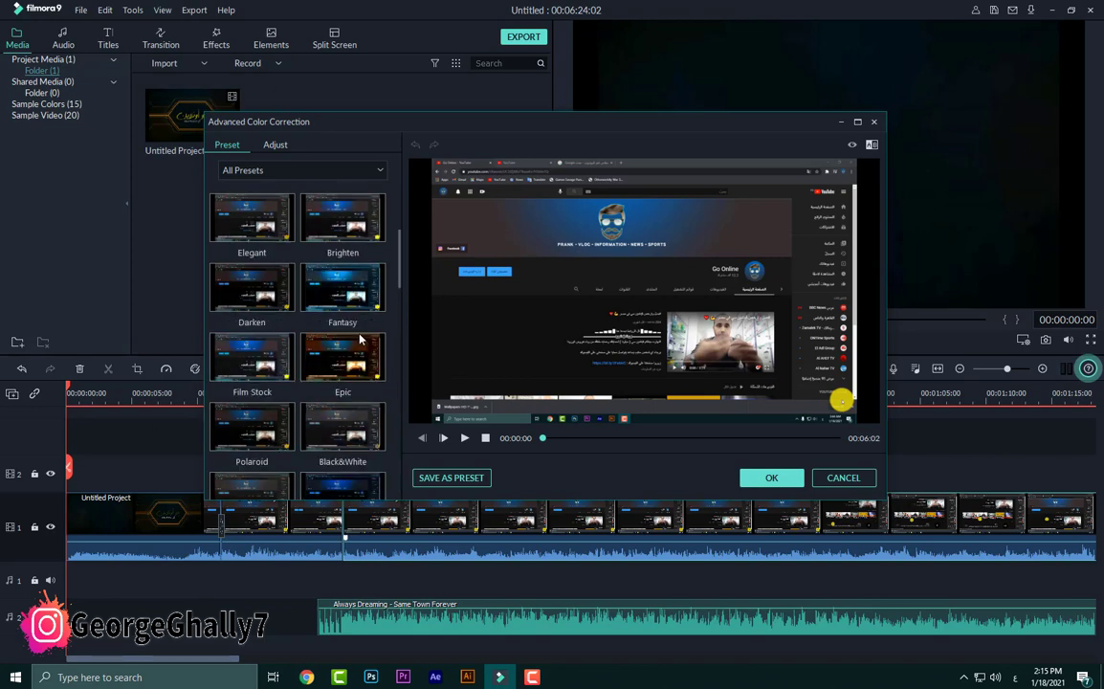
scroll(330, 306, up, 3)
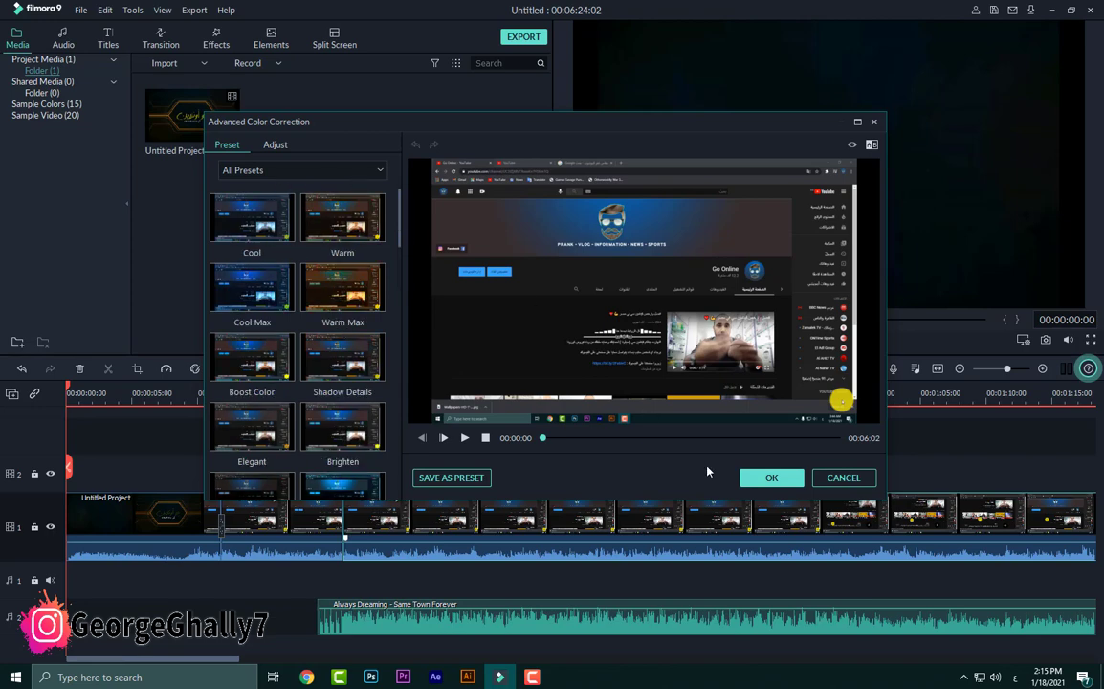
click(771, 477)
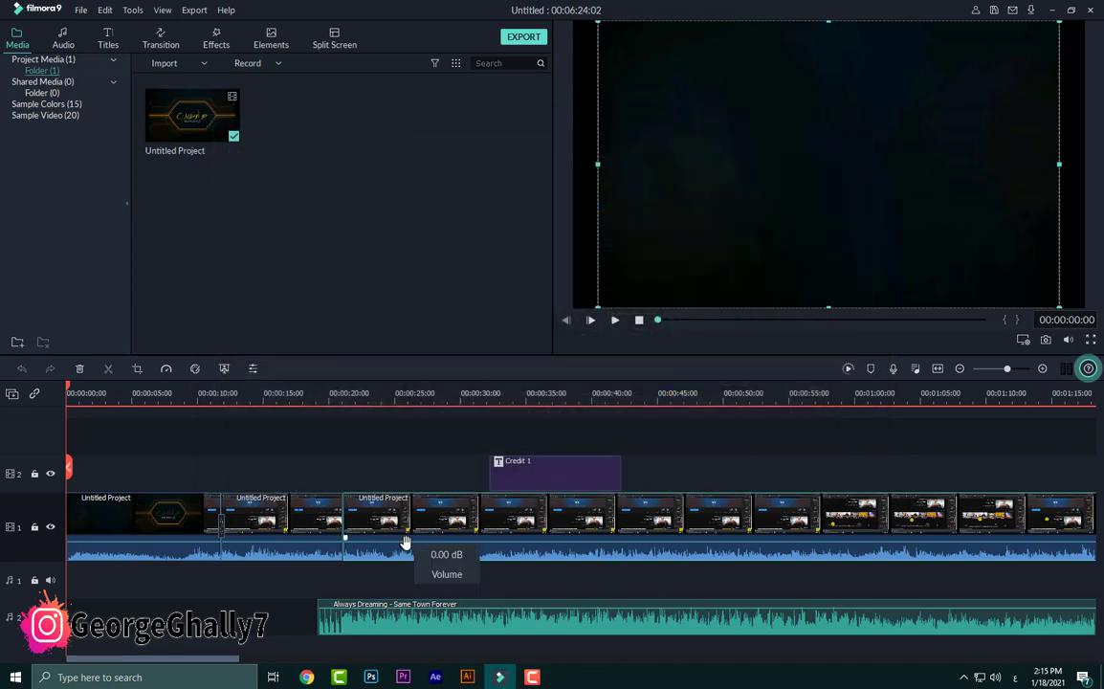
Step: Open the audio adjustments of the clip starting at about 21 seconds and raise its volume to 12 dB
right_click(473, 514)
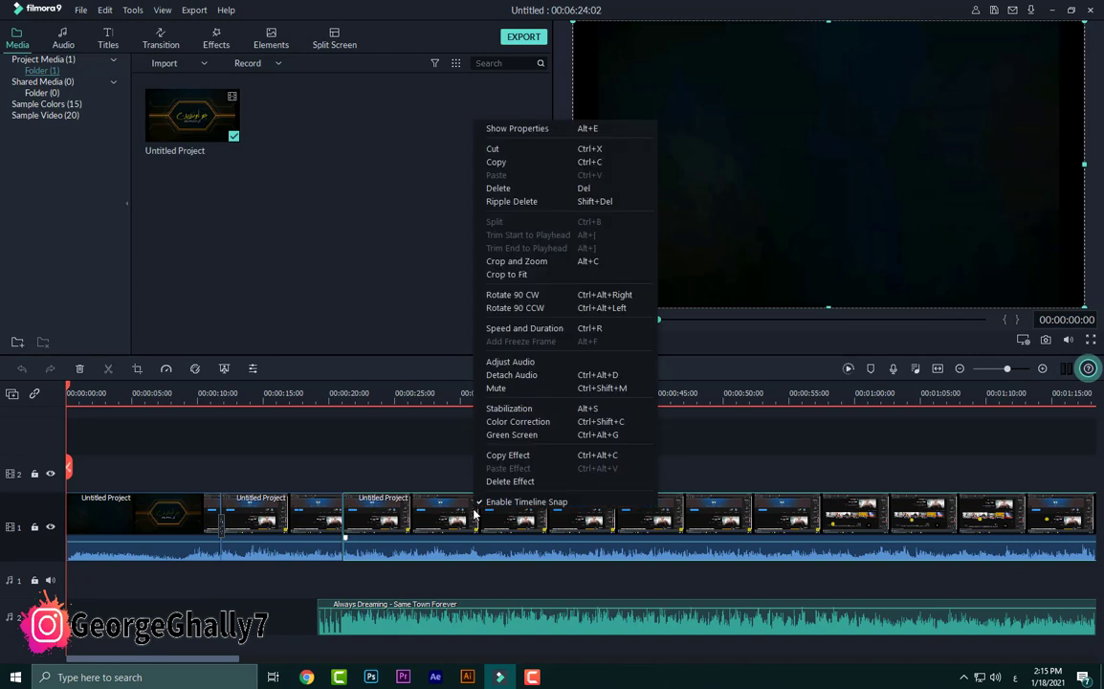
click(517, 363)
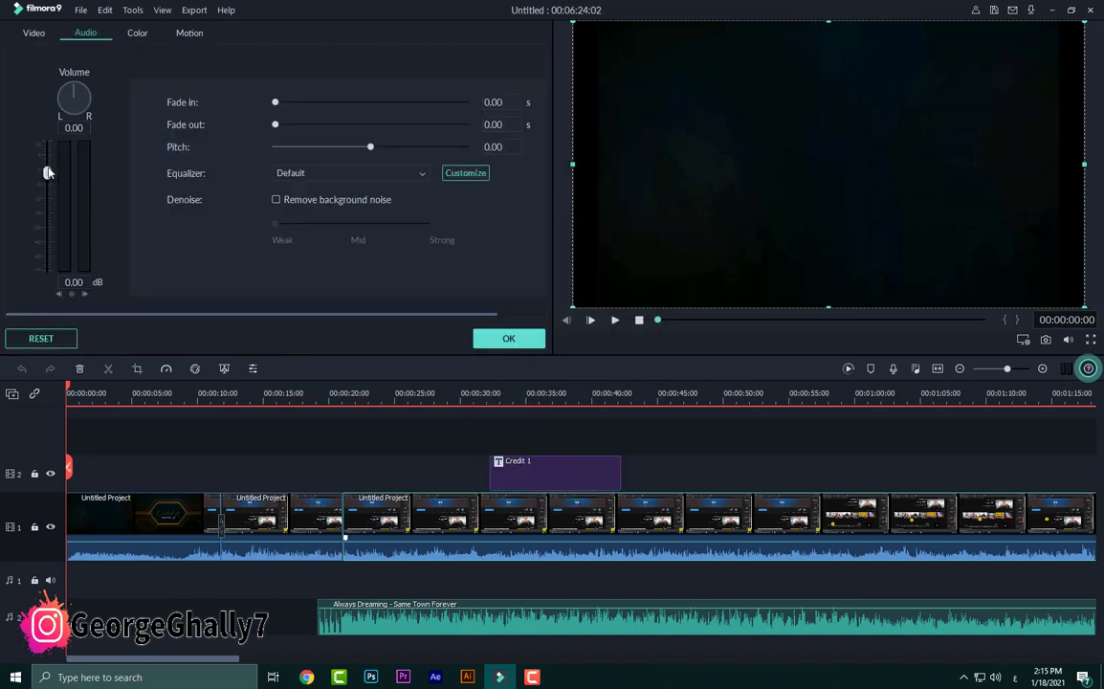
drag(47, 172, 43, 134)
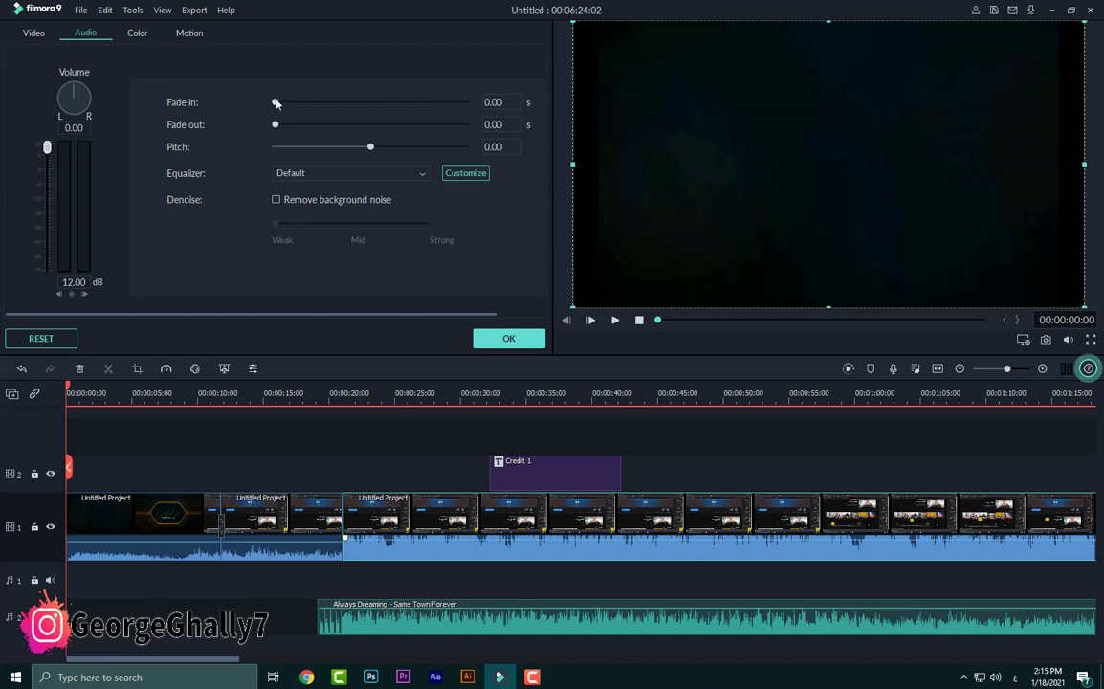
Step: Set the clip's audio fade in to 1.24 s and its fade out to 11.24 s
mouse_move(276, 103)
mouse_down()
mouse_move(281, 124)
mouse_move(274, 103)
mouse_up()
drag(280, 125, 274, 130)
drag(275, 129, 280, 129)
Step: Enable background noise removal at the weakest strength and apply the clip's audio adjustments
click(275, 200)
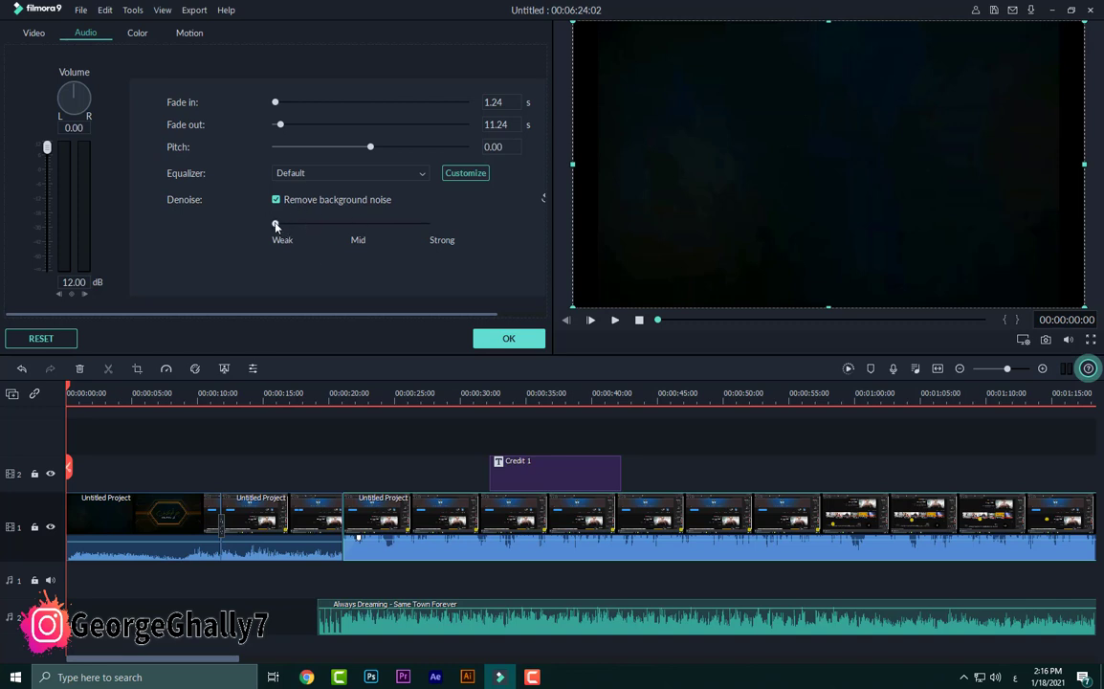
drag(275, 224, 405, 226)
drag(307, 226, 271, 228)
click(507, 338)
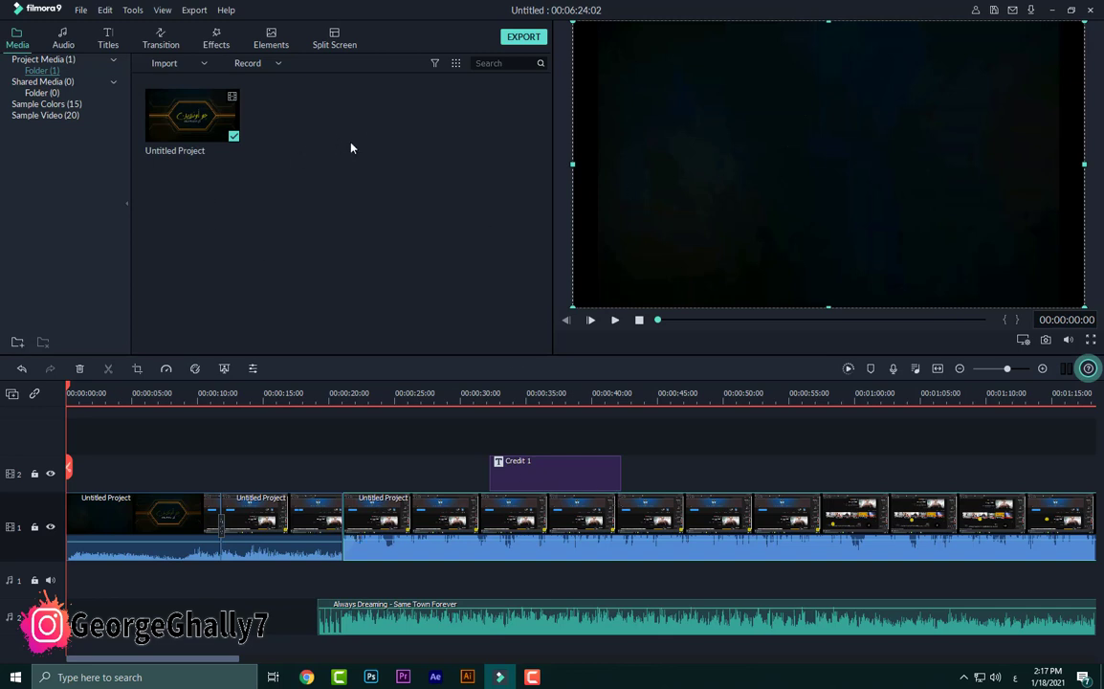
Step: Open the local MP4 export options and check the destination folder without changing it
click(512, 39)
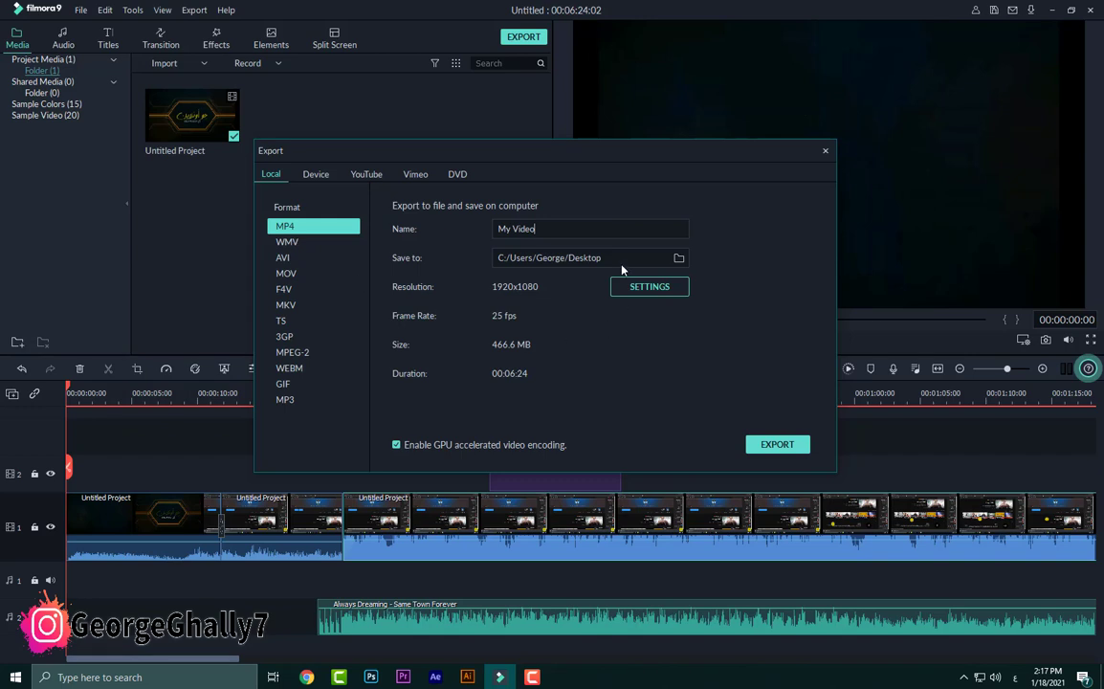
click(678, 257)
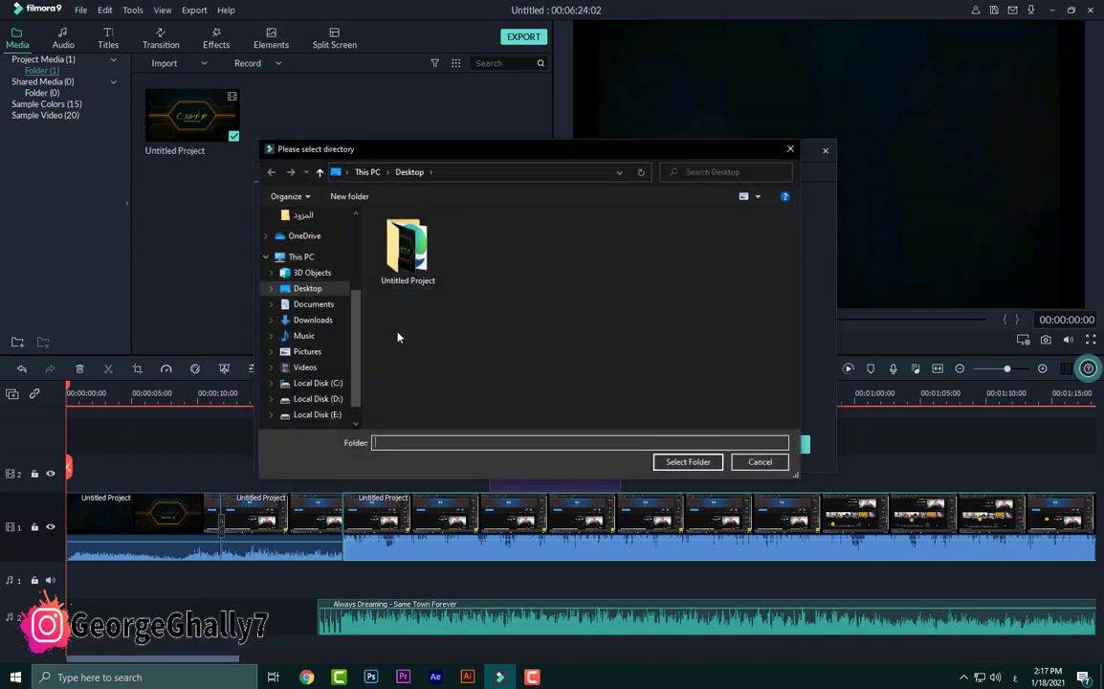
scroll(349, 273, up, 2)
click(789, 150)
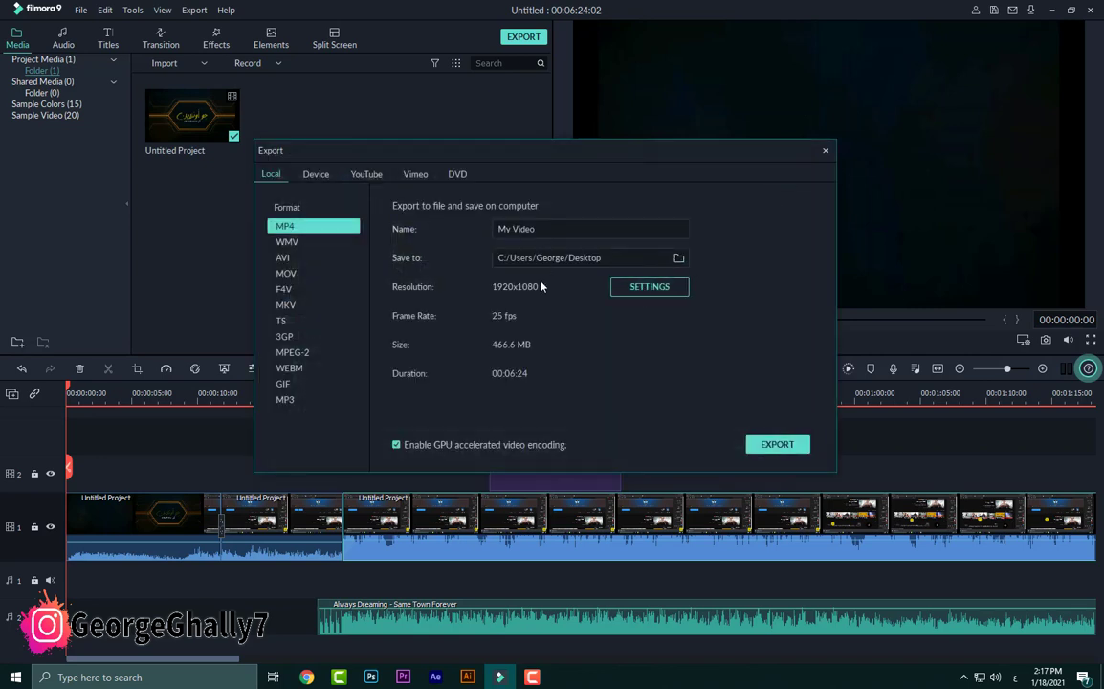
Step: Review the MP4 export's quality settings and available resolutions, keeping Best quality and 1920x1080
click(648, 287)
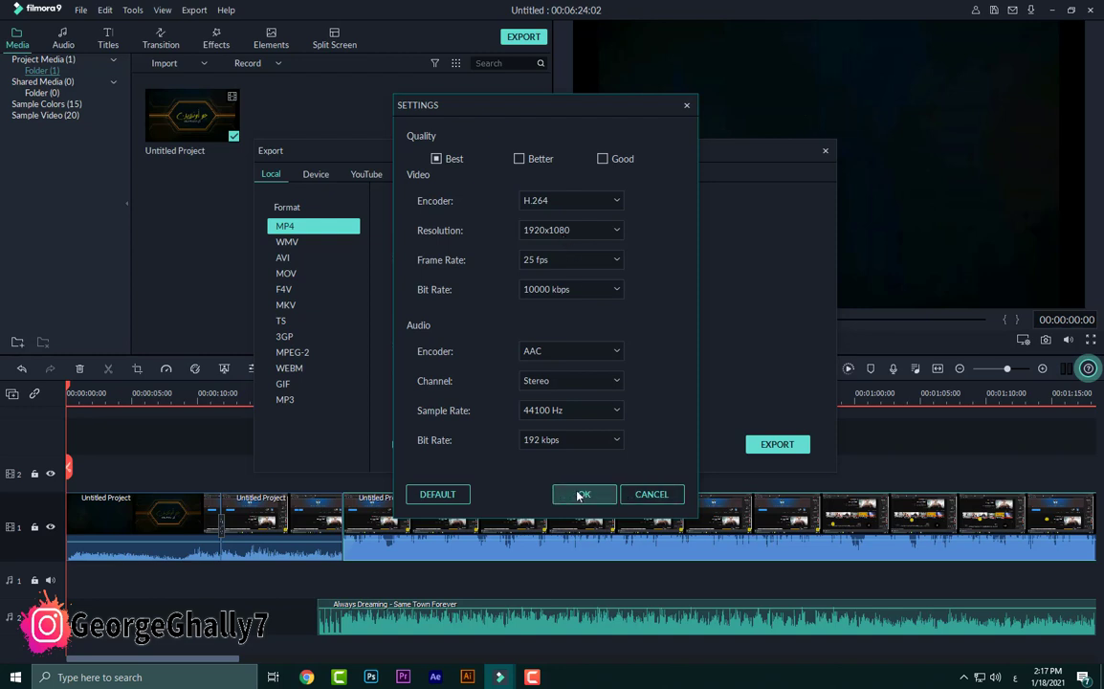
click(562, 230)
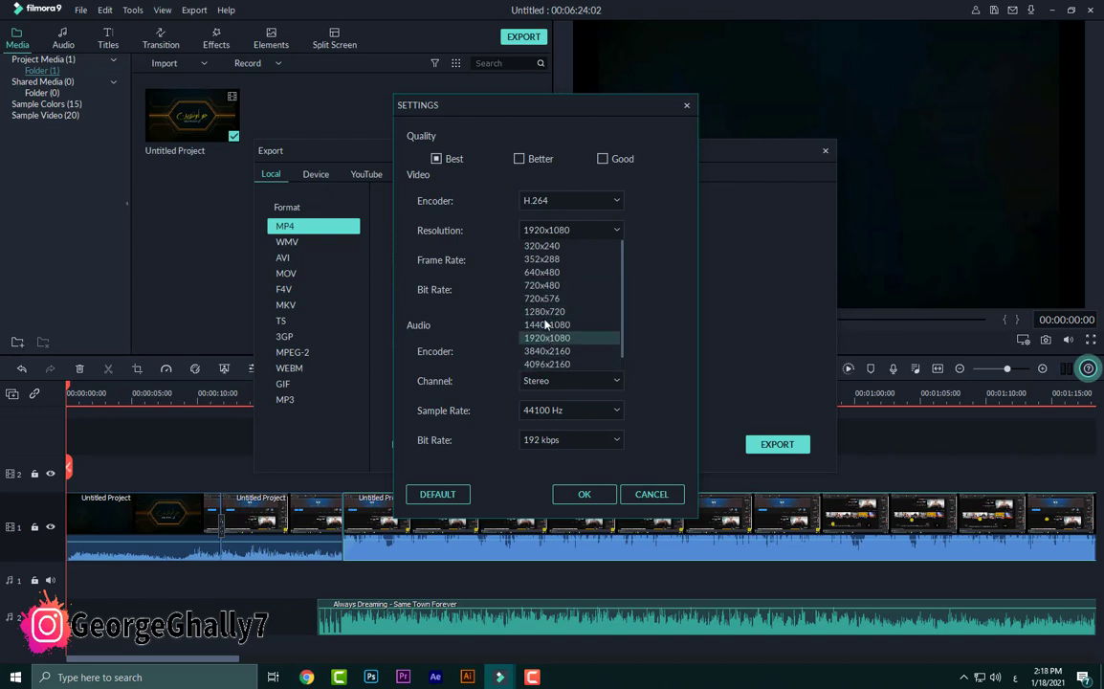
click(558, 222)
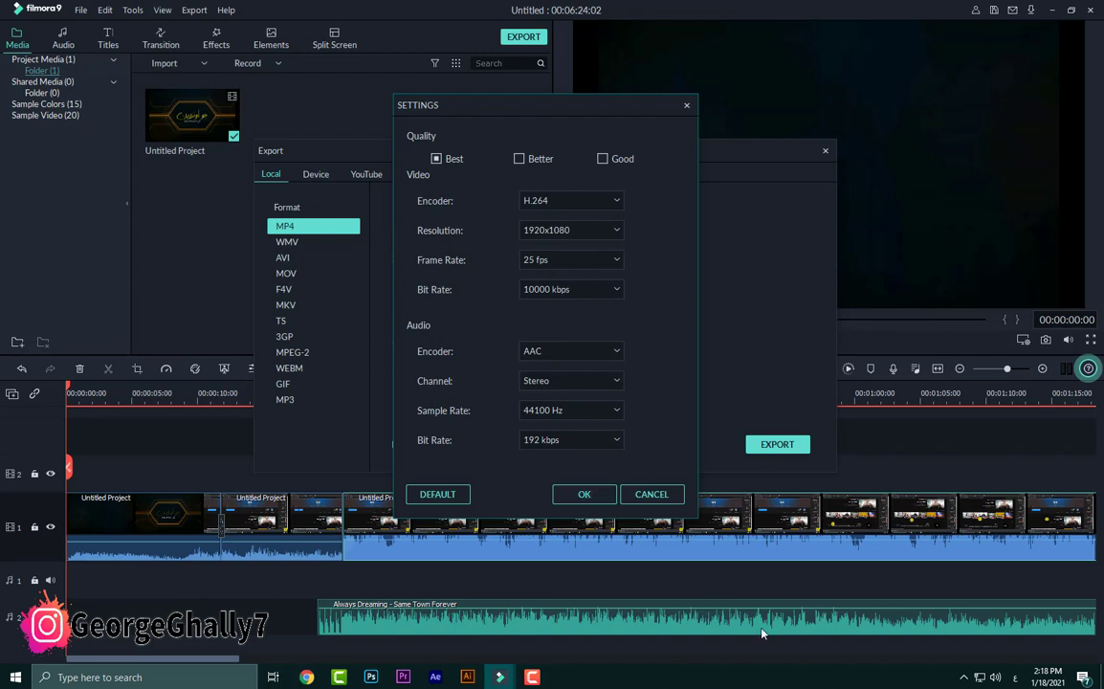
click(580, 496)
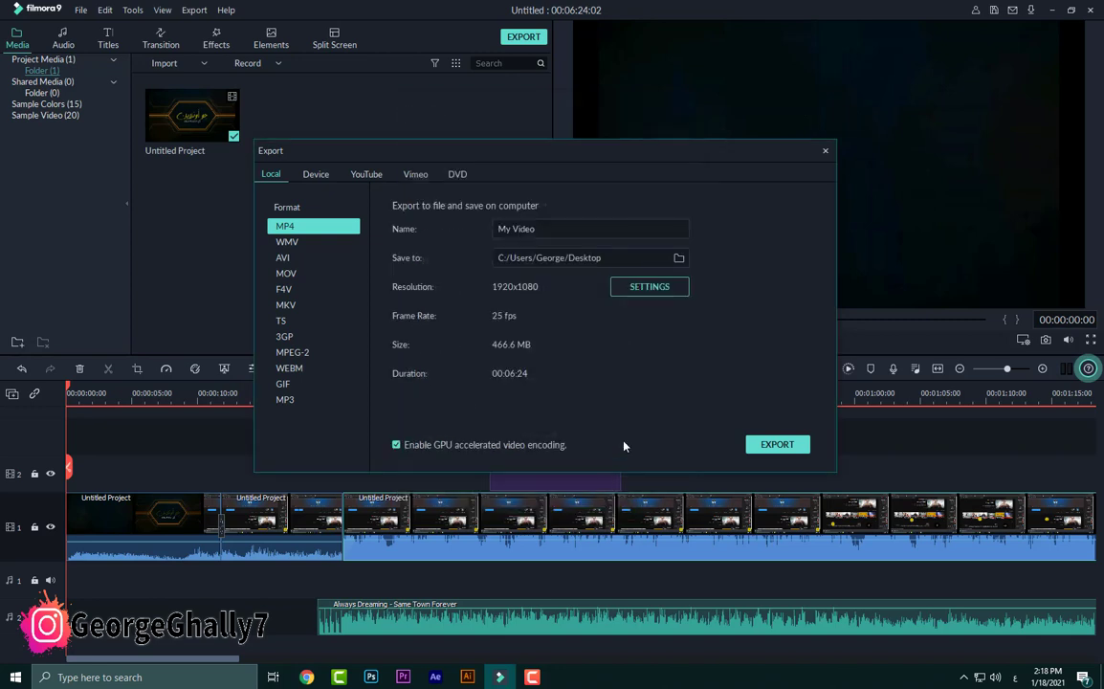
Step: Start exporting the project as the MP4 file My Video, abort the export and close the export window
click(766, 446)
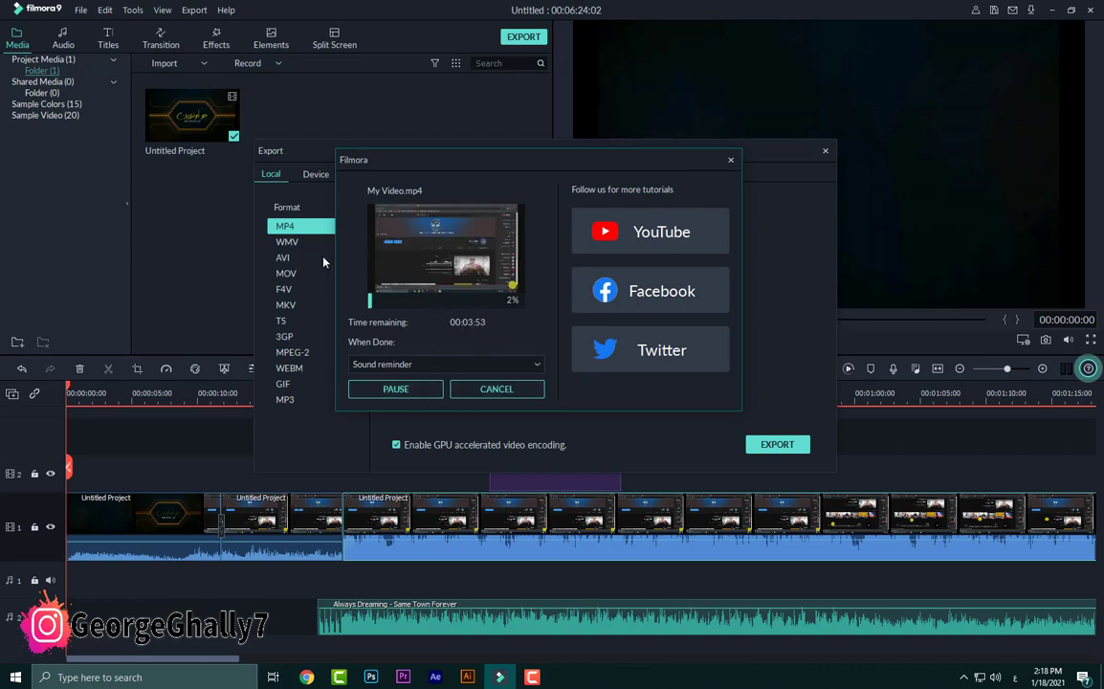
click(497, 391)
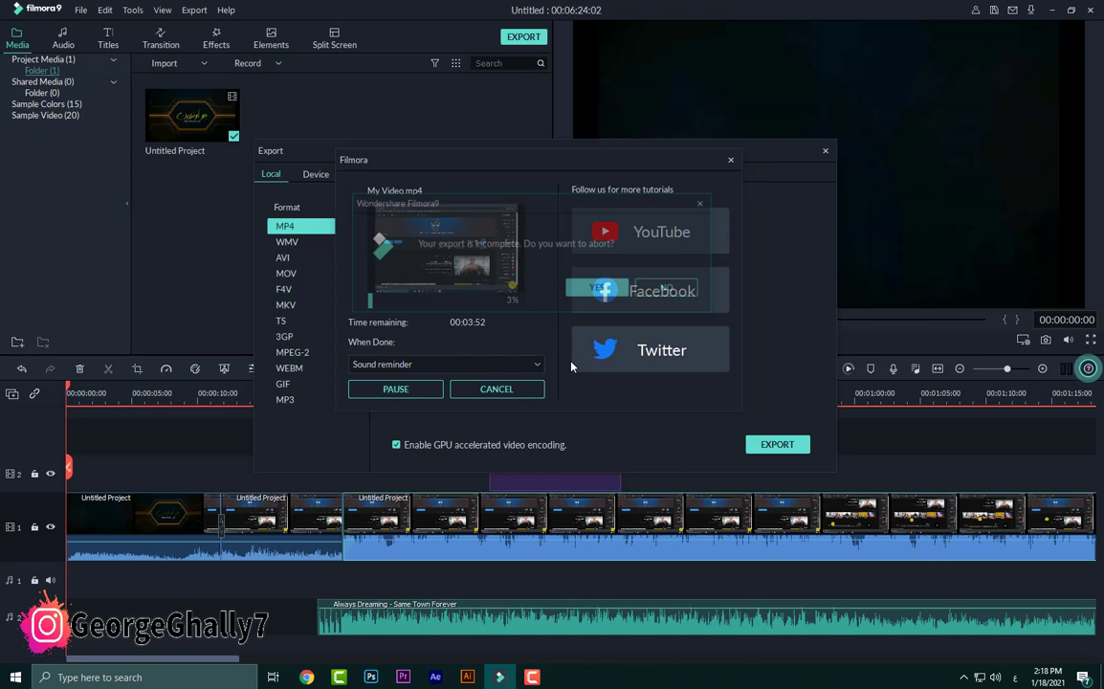
click(599, 287)
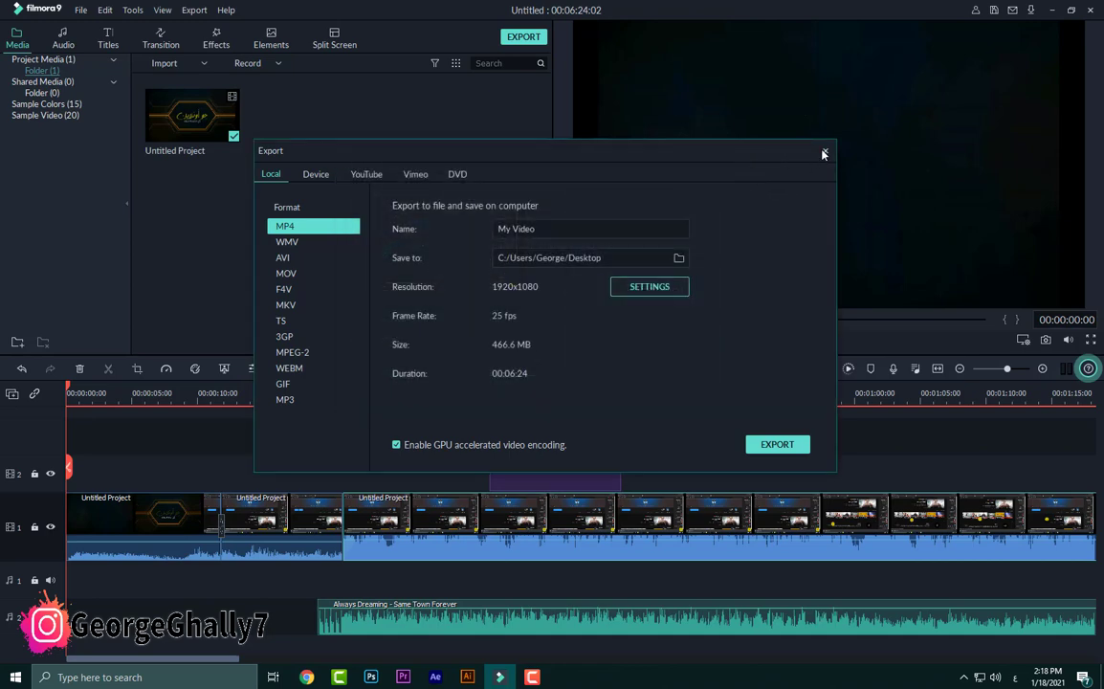
click(823, 152)
Step: Minimise the video editor and refresh the Windows desktop
click(1051, 10)
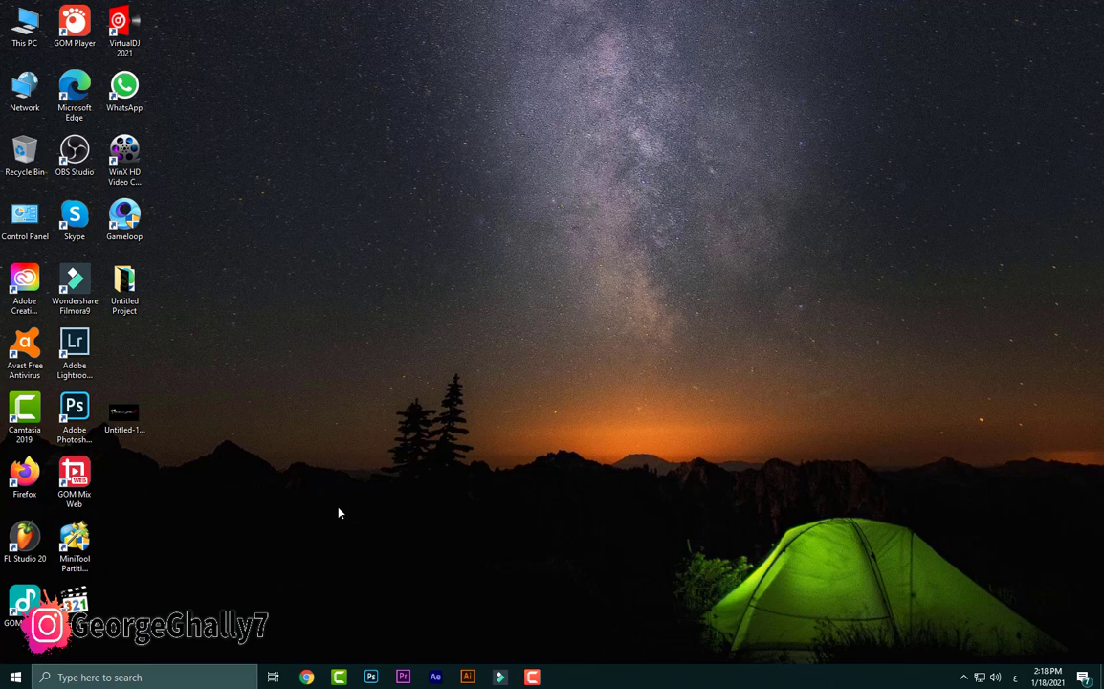
right_click(357, 139)
right_click(394, 166)
click(475, 209)
right_click(471, 198)
click(532, 242)
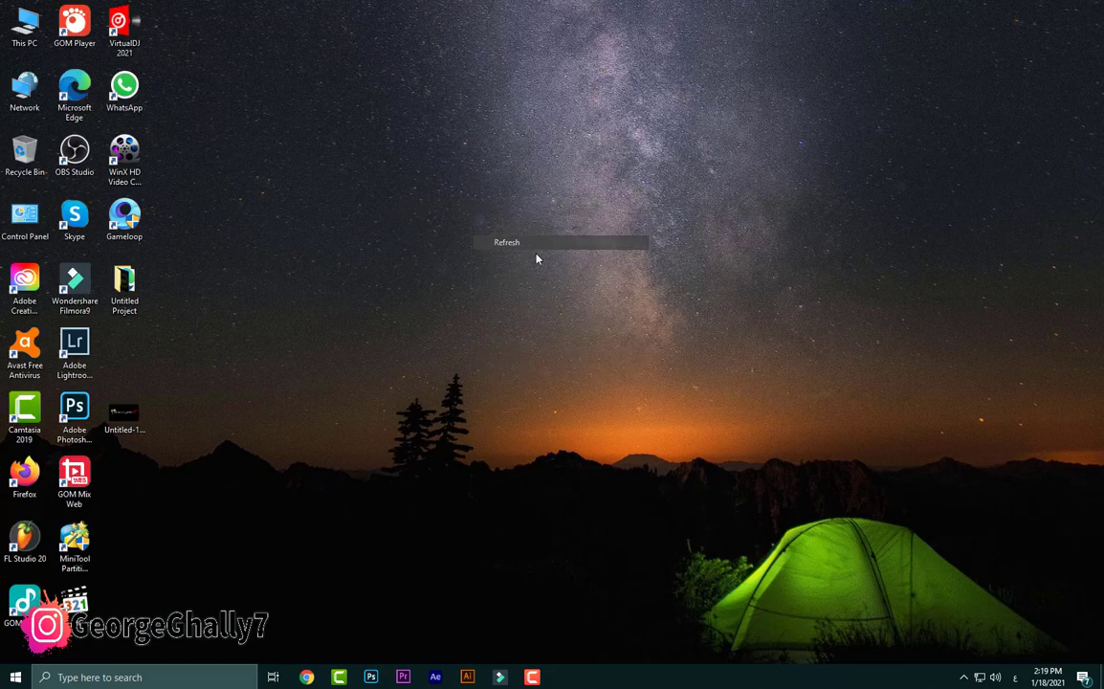
right_click(530, 245)
click(564, 278)
click(499, 676)
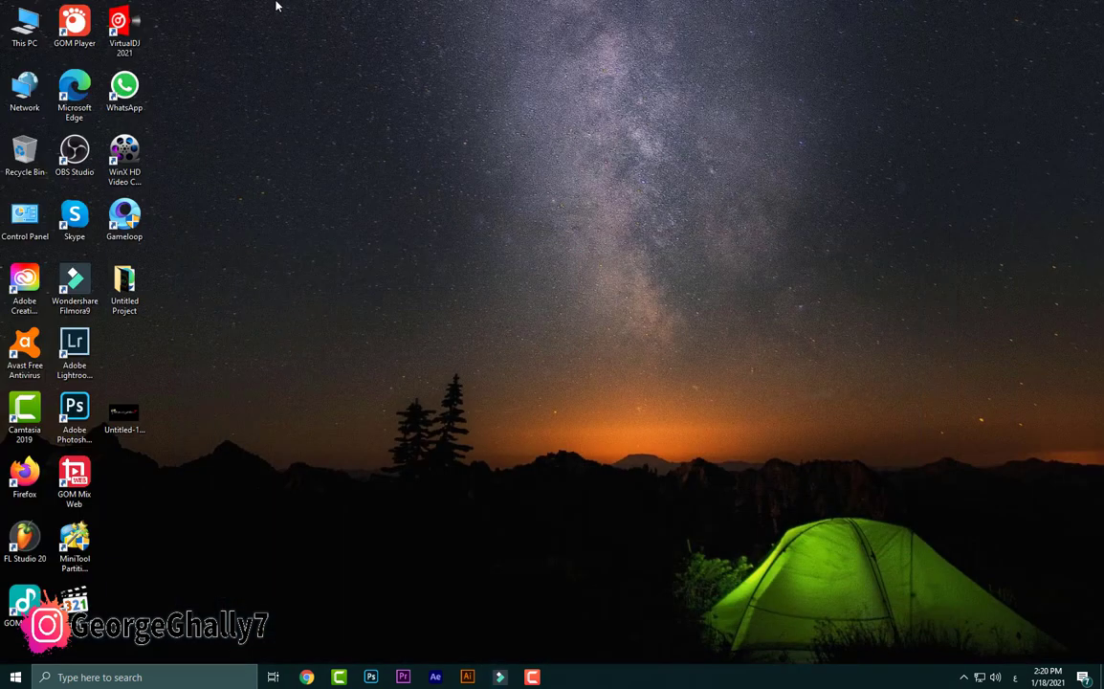
right_click(293, 8)
click(373, 46)
right_click(357, 32)
click(394, 70)
right_click(392, 75)
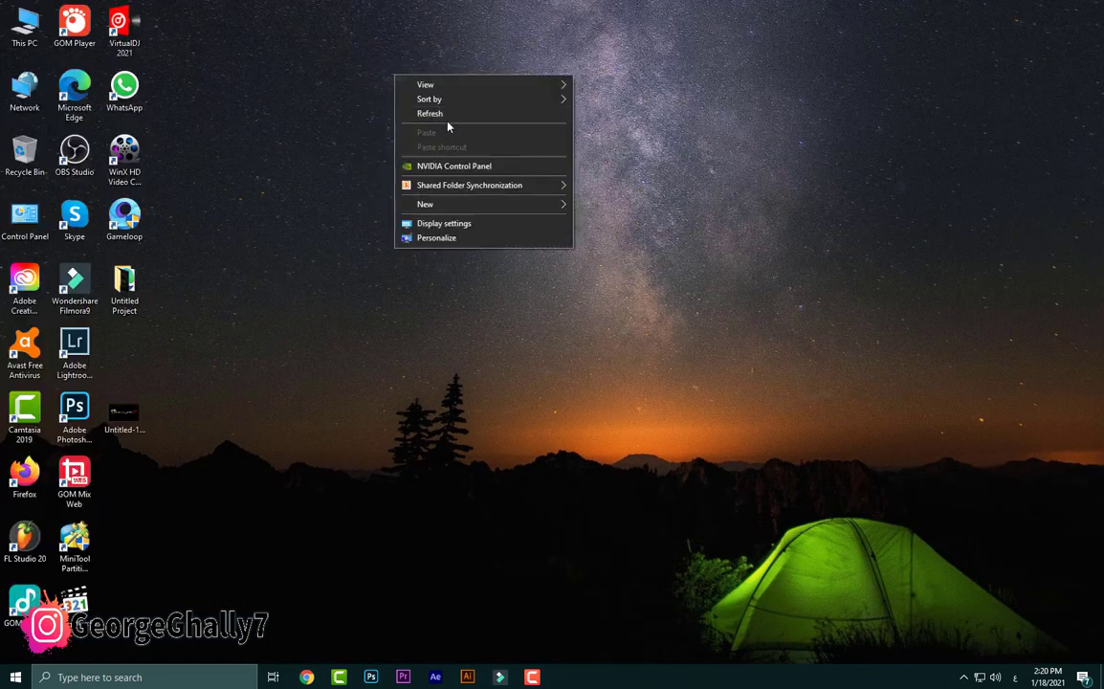
click(431, 113)
right_click(445, 122)
click(489, 159)
right_click(483, 161)
click(538, 199)
right_click(538, 200)
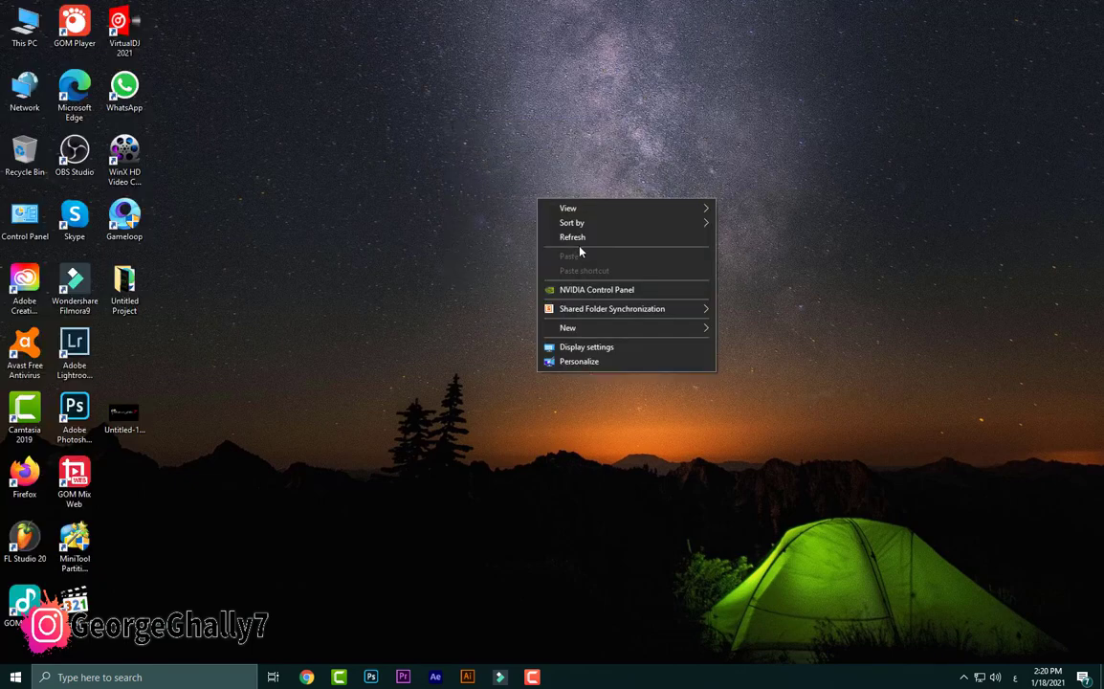
click(579, 237)
right_click(575, 240)
click(604, 278)
right_click(600, 276)
click(626, 314)
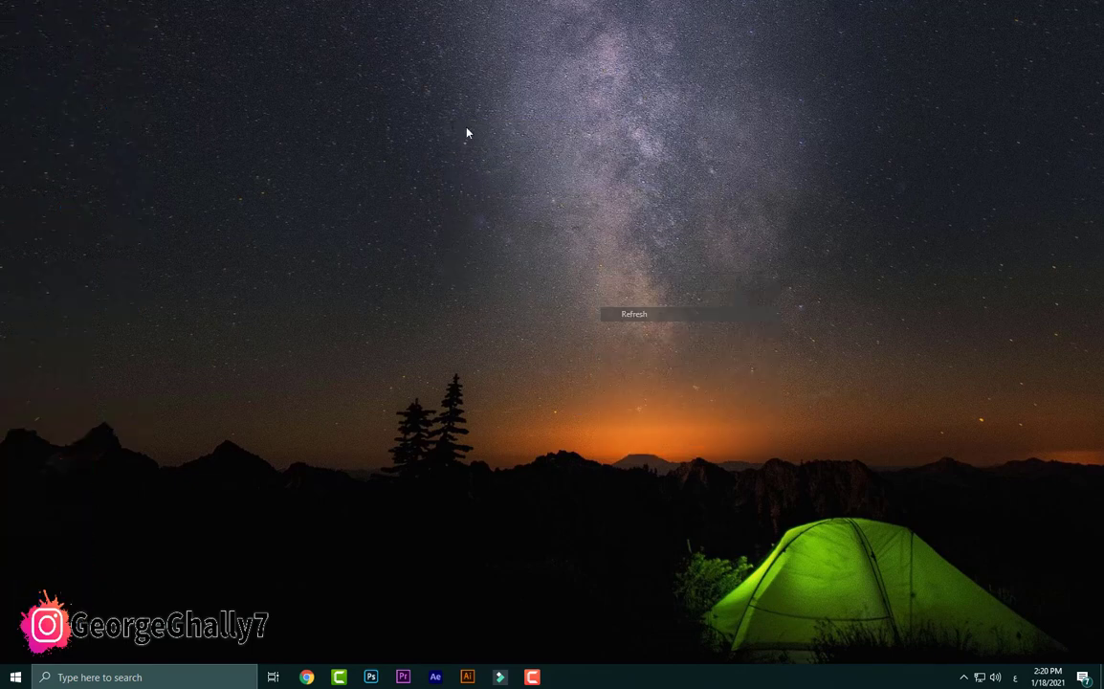
right_click(328, 3)
click(371, 39)
right_click(374, 44)
click(411, 82)
right_click(407, 82)
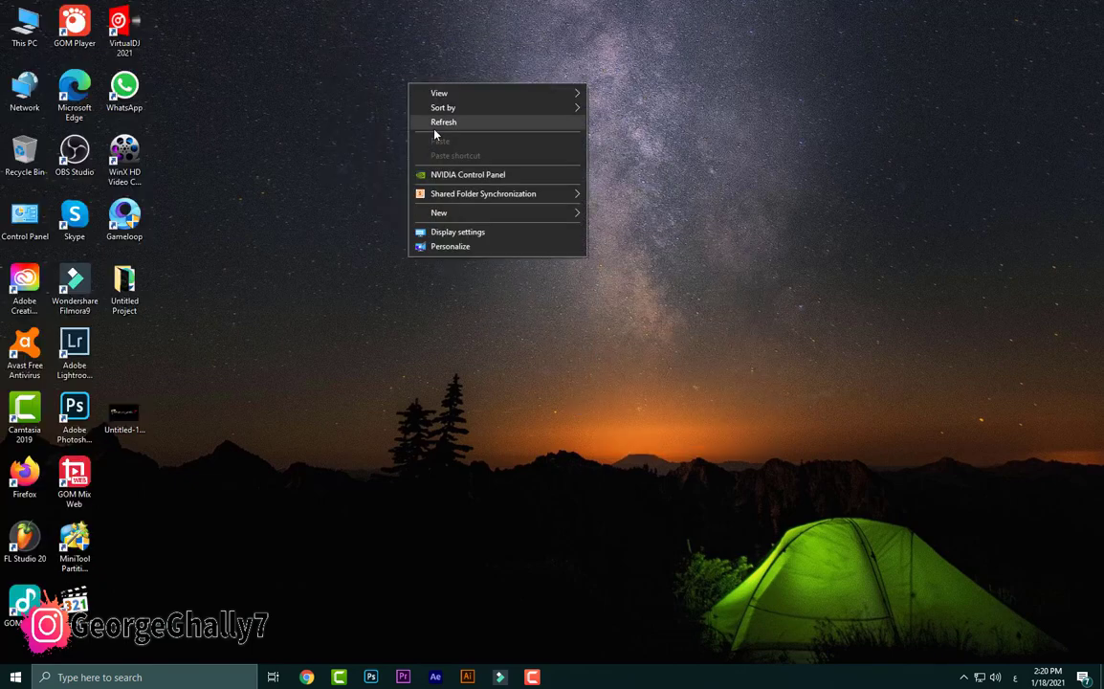
click(432, 122)
right_click(433, 129)
click(477, 170)
right_click(476, 163)
click(503, 202)
right_click(505, 201)
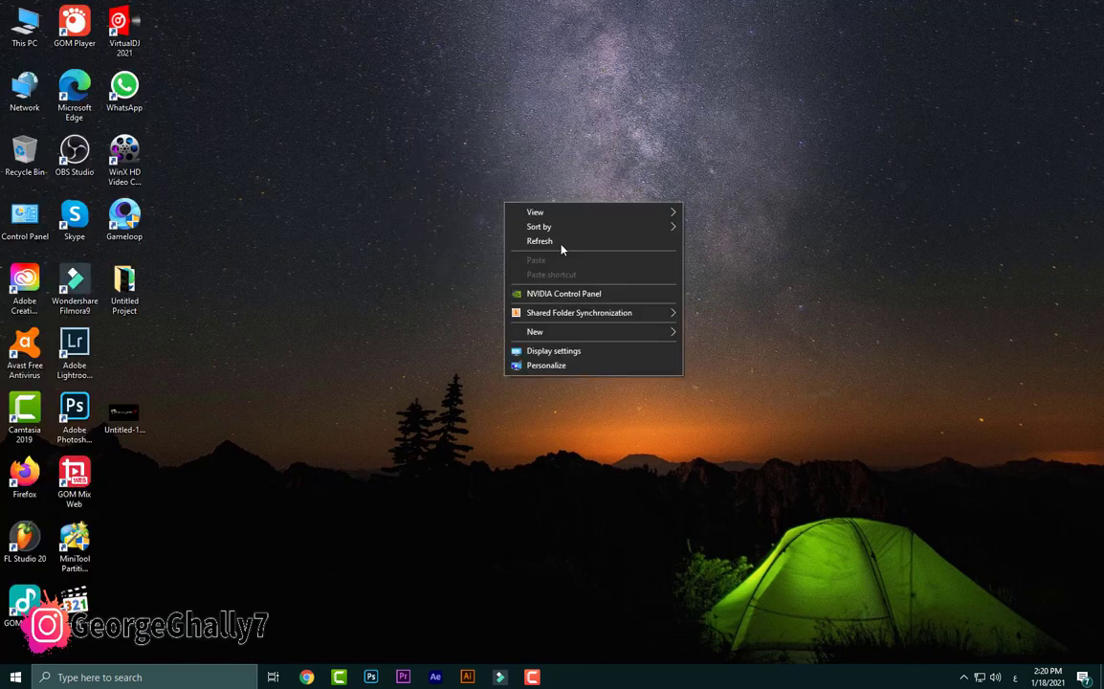
click(560, 242)
right_click(561, 241)
click(608, 283)
right_click(609, 288)
click(672, 328)
right_click(675, 334)
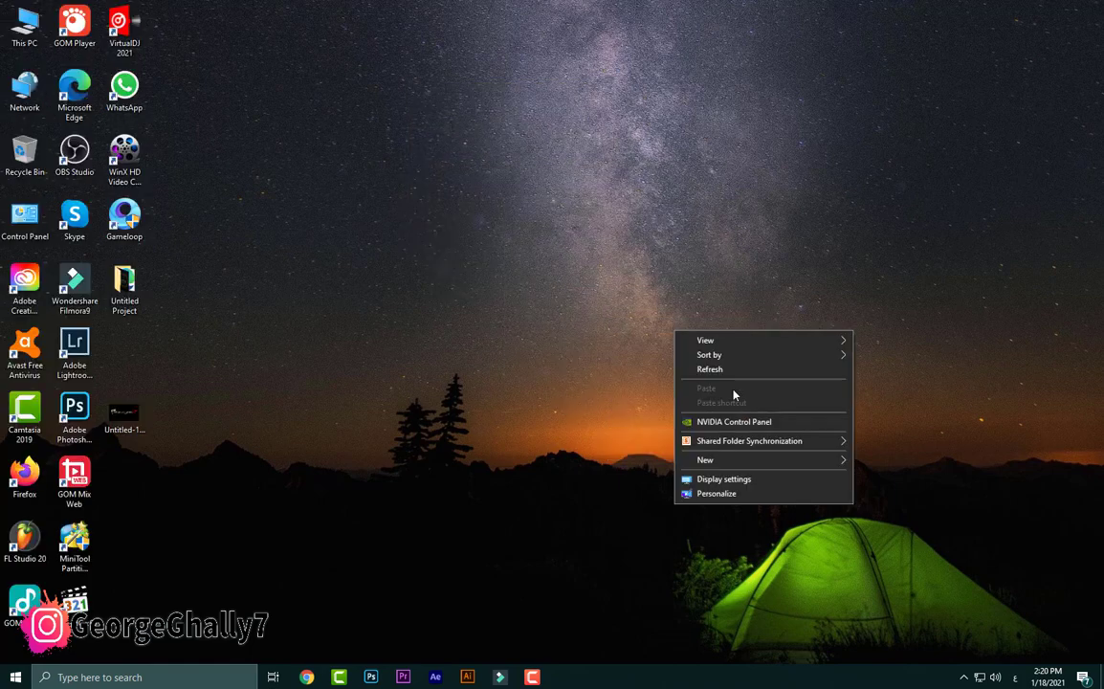
click(725, 369)
right_click(335, 4)
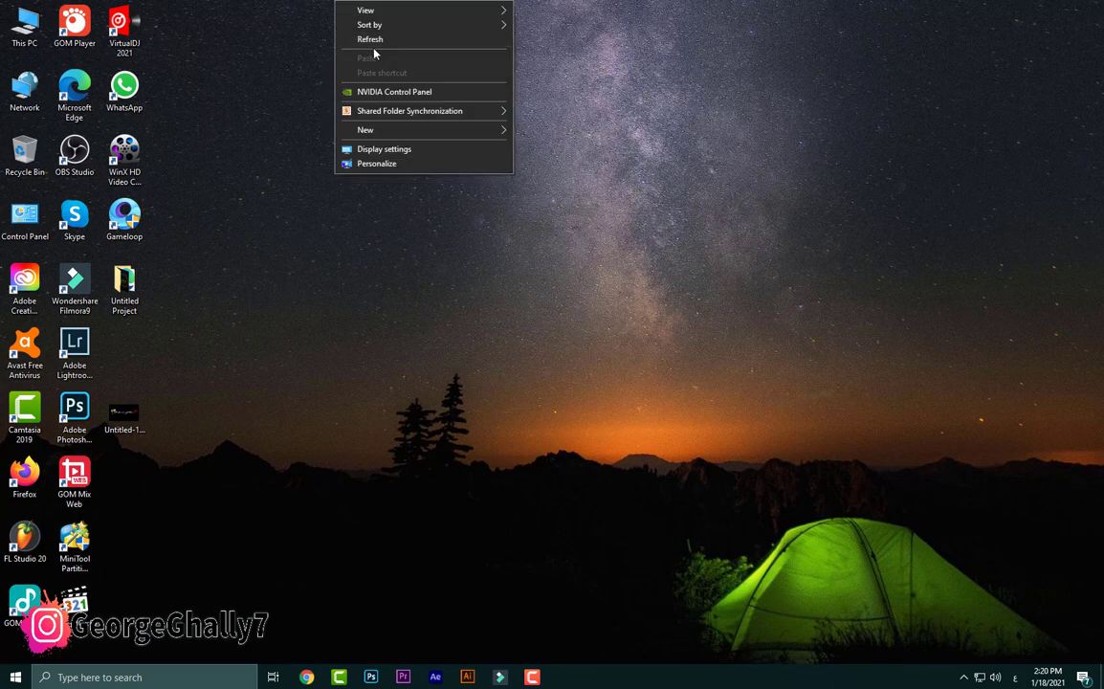
click(368, 44)
right_click(366, 44)
click(394, 82)
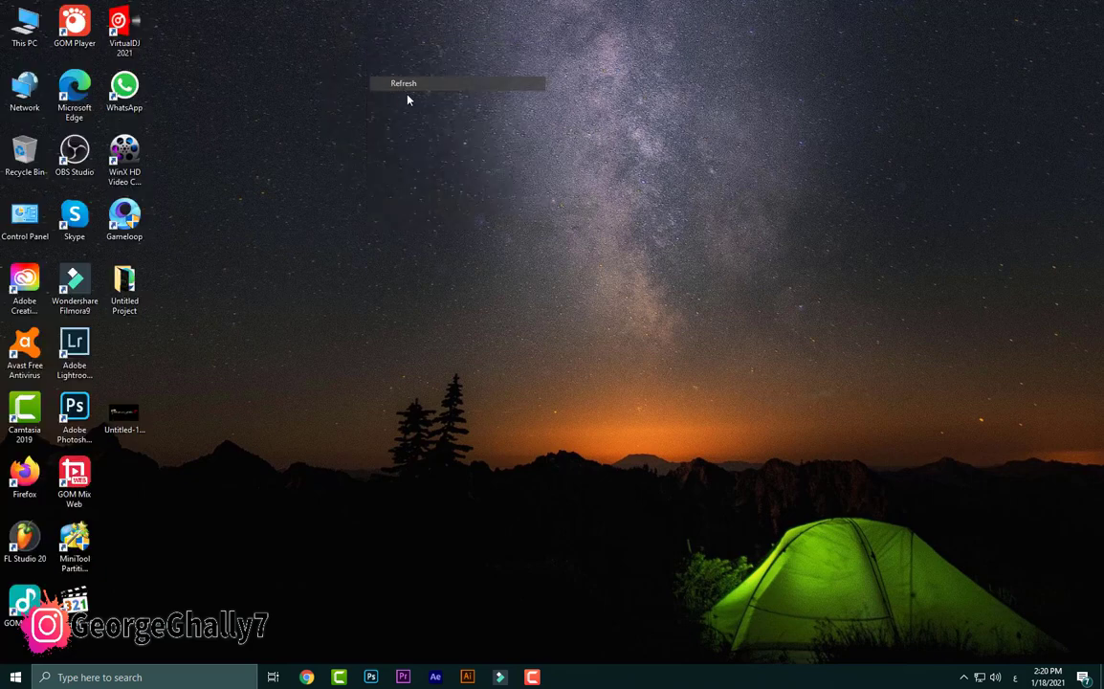
right_click(404, 89)
click(428, 127)
right_click(427, 119)
click(461, 157)
right_click(464, 158)
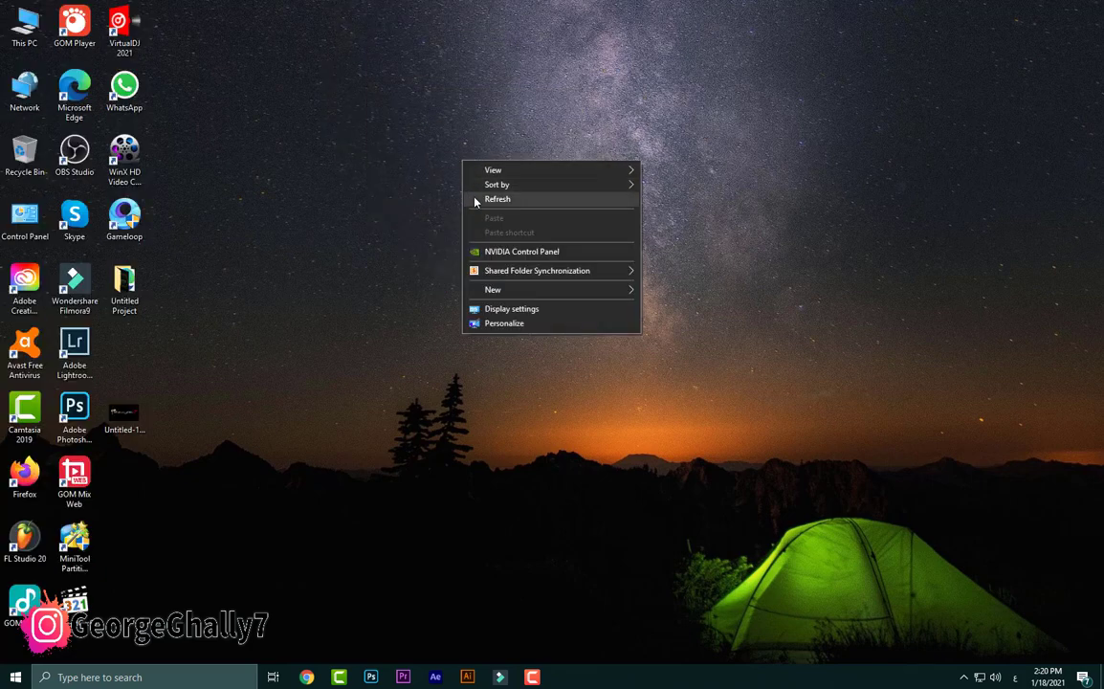
click(475, 196)
right_click(479, 204)
click(540, 243)
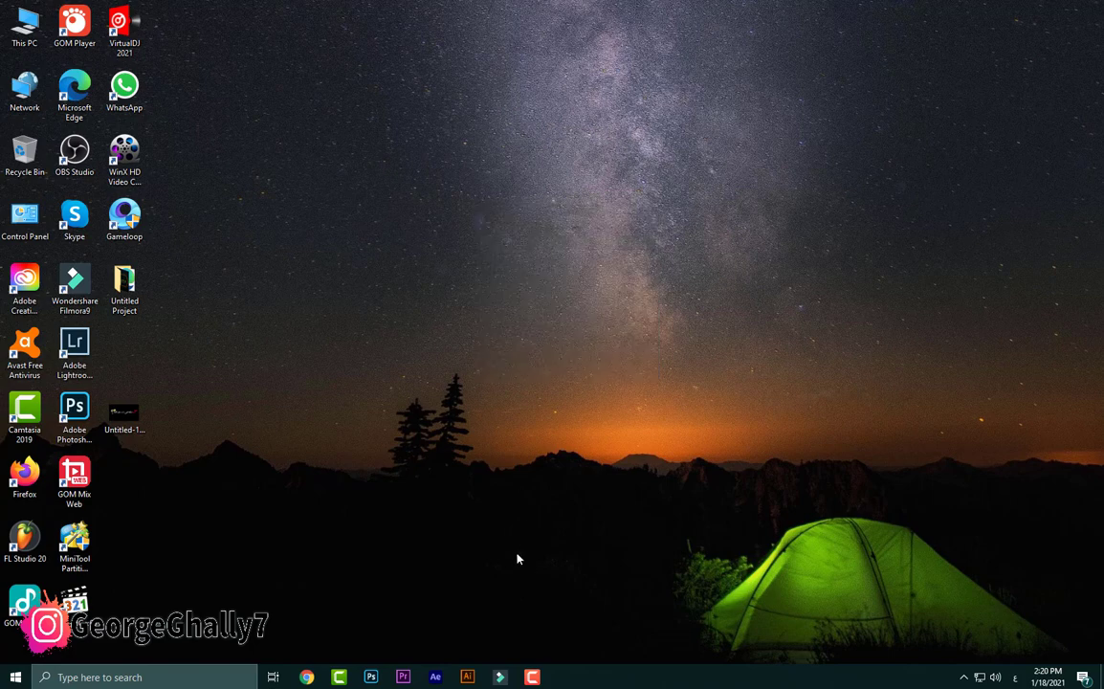